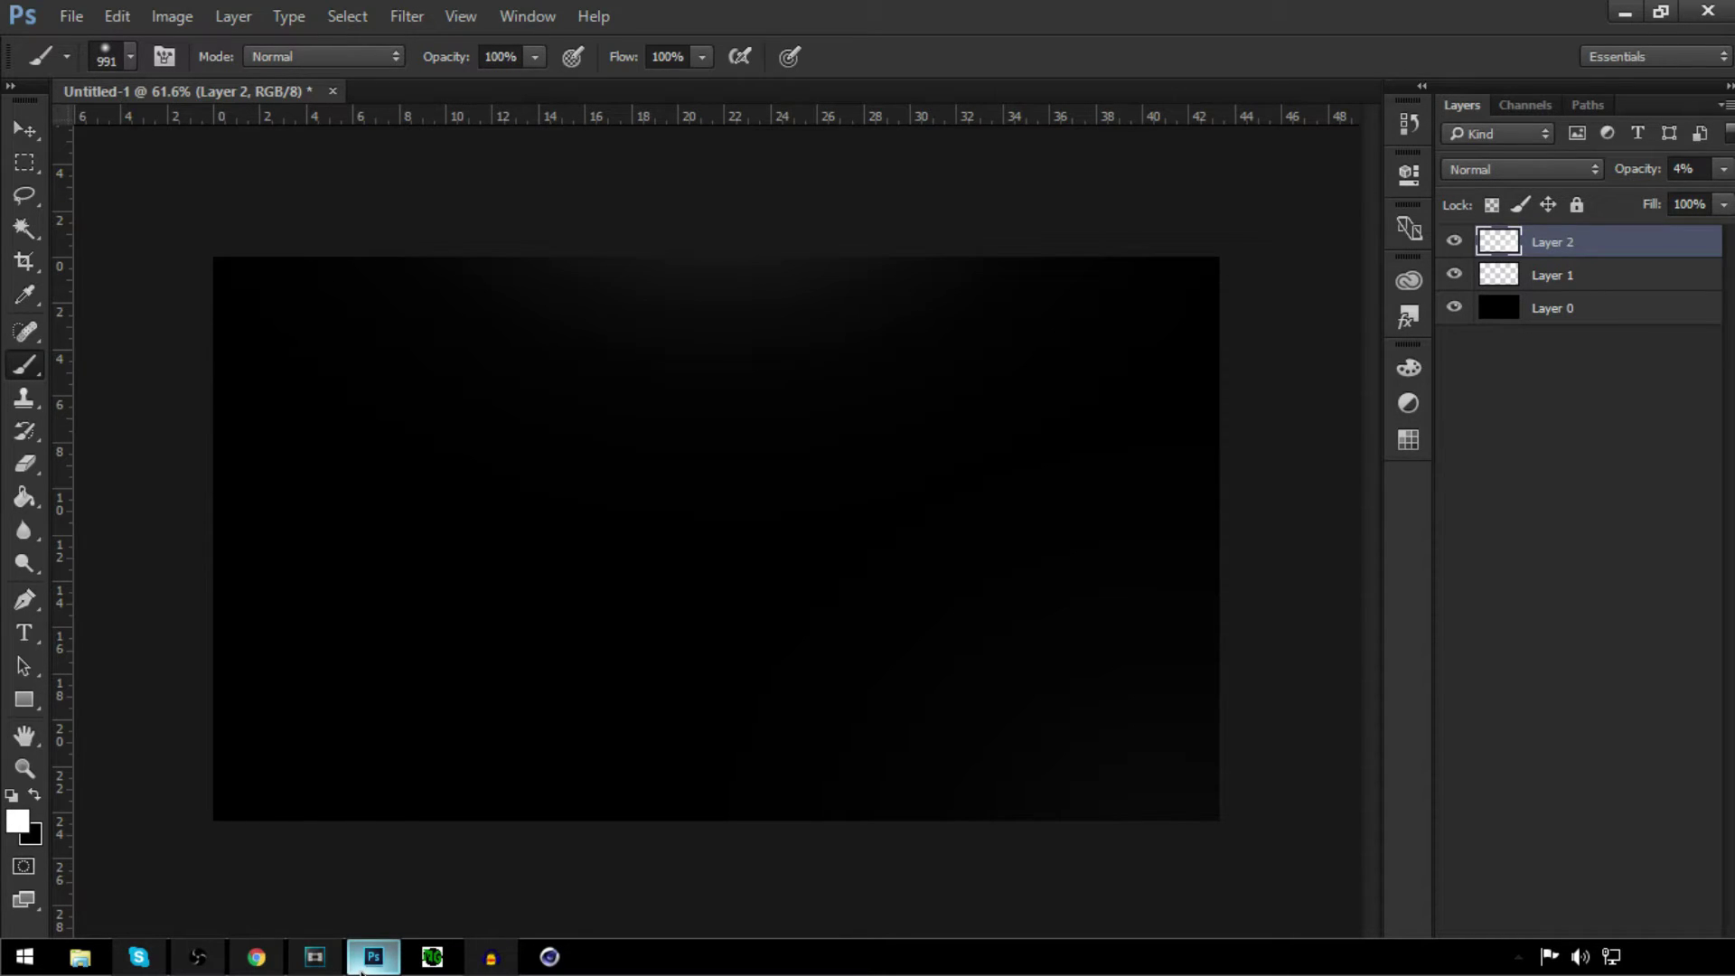
- Try the red preset style on Layer 2, undo it, and close the styles panel
click(1409, 316)
click(1412, 316)
click(1412, 316)
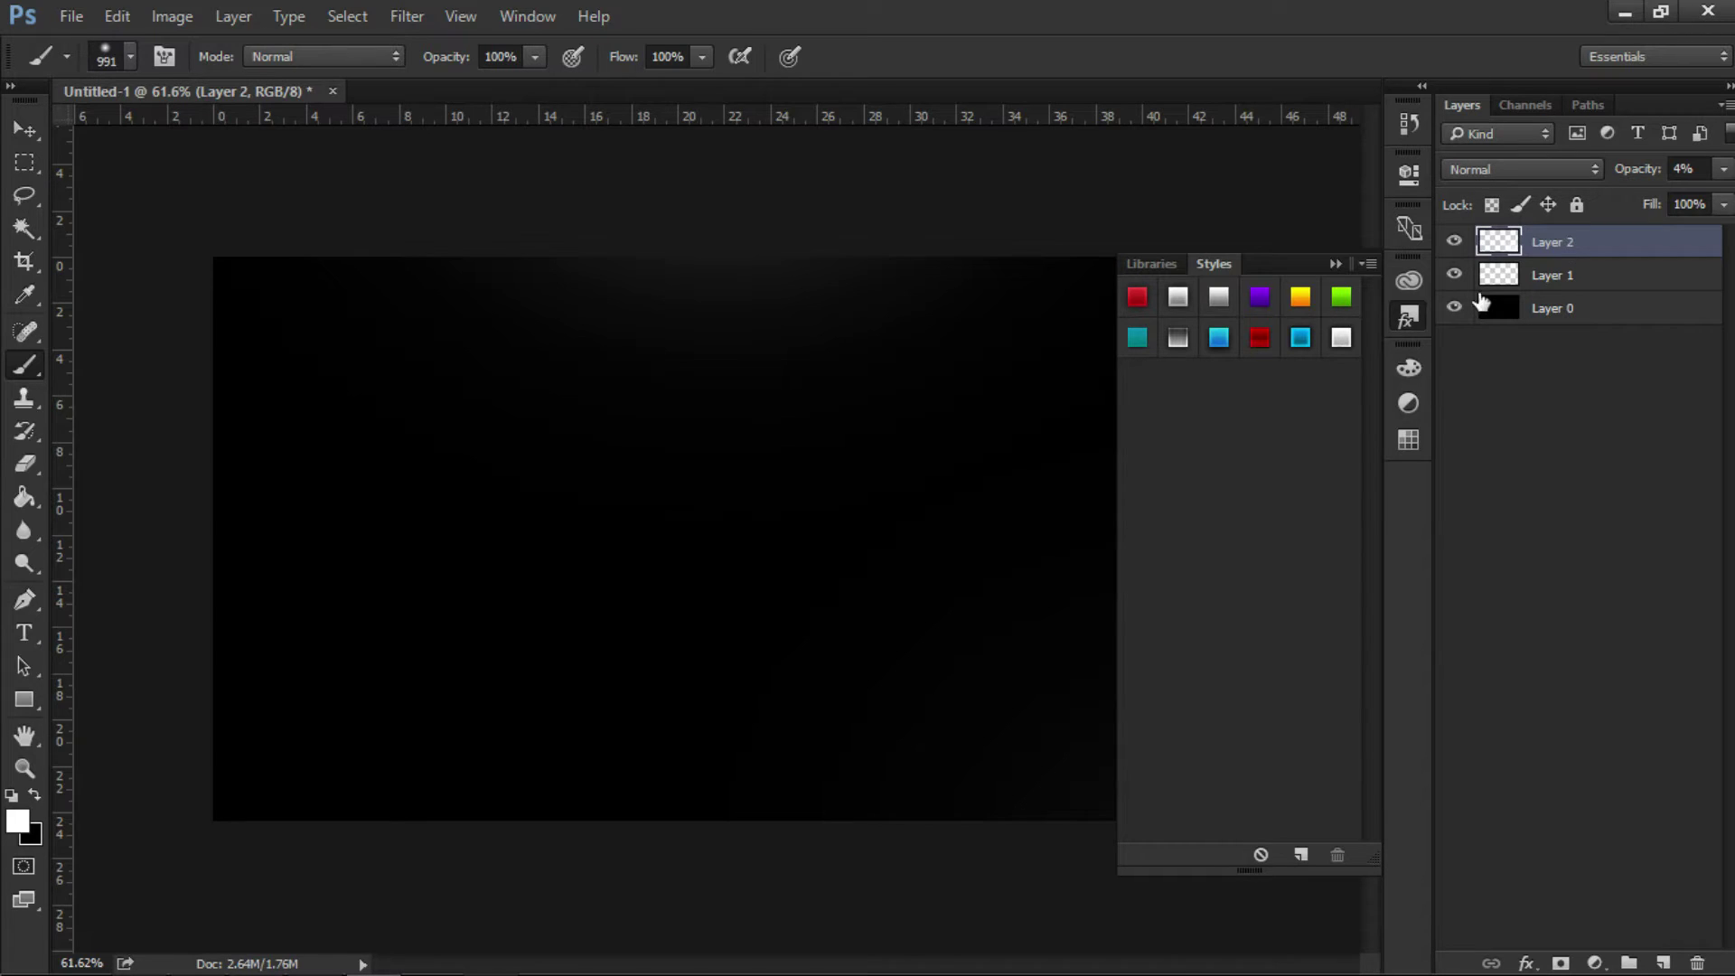
click(1138, 299)
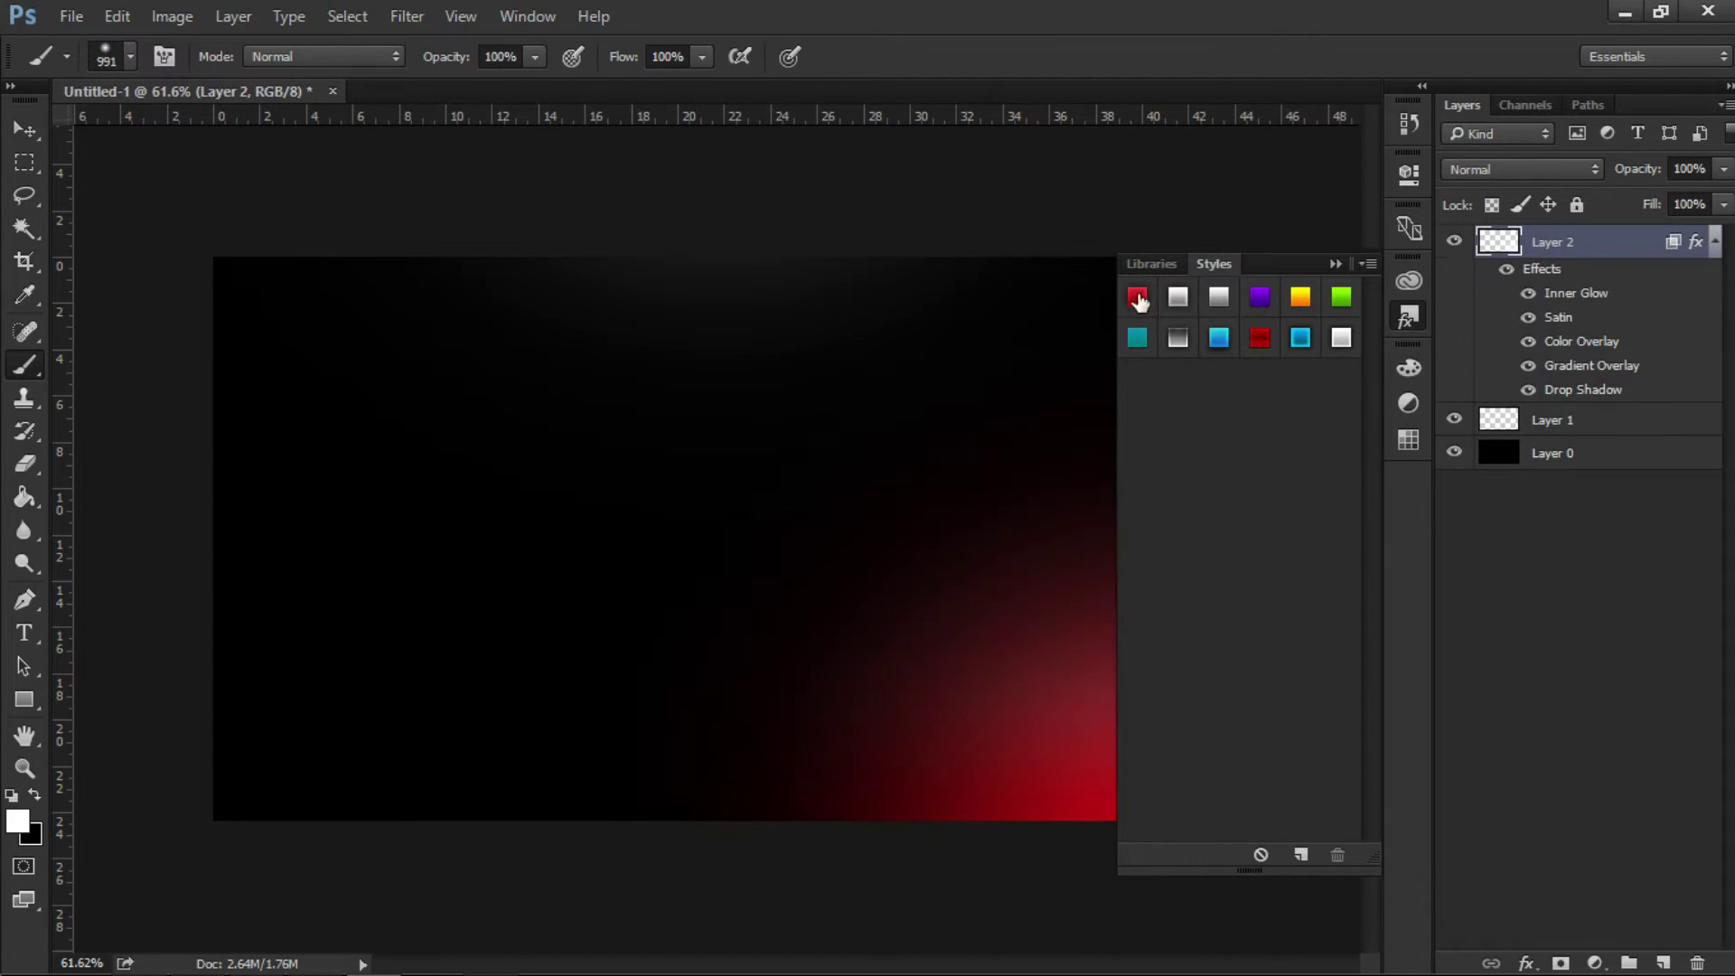
key(ctrl+z)
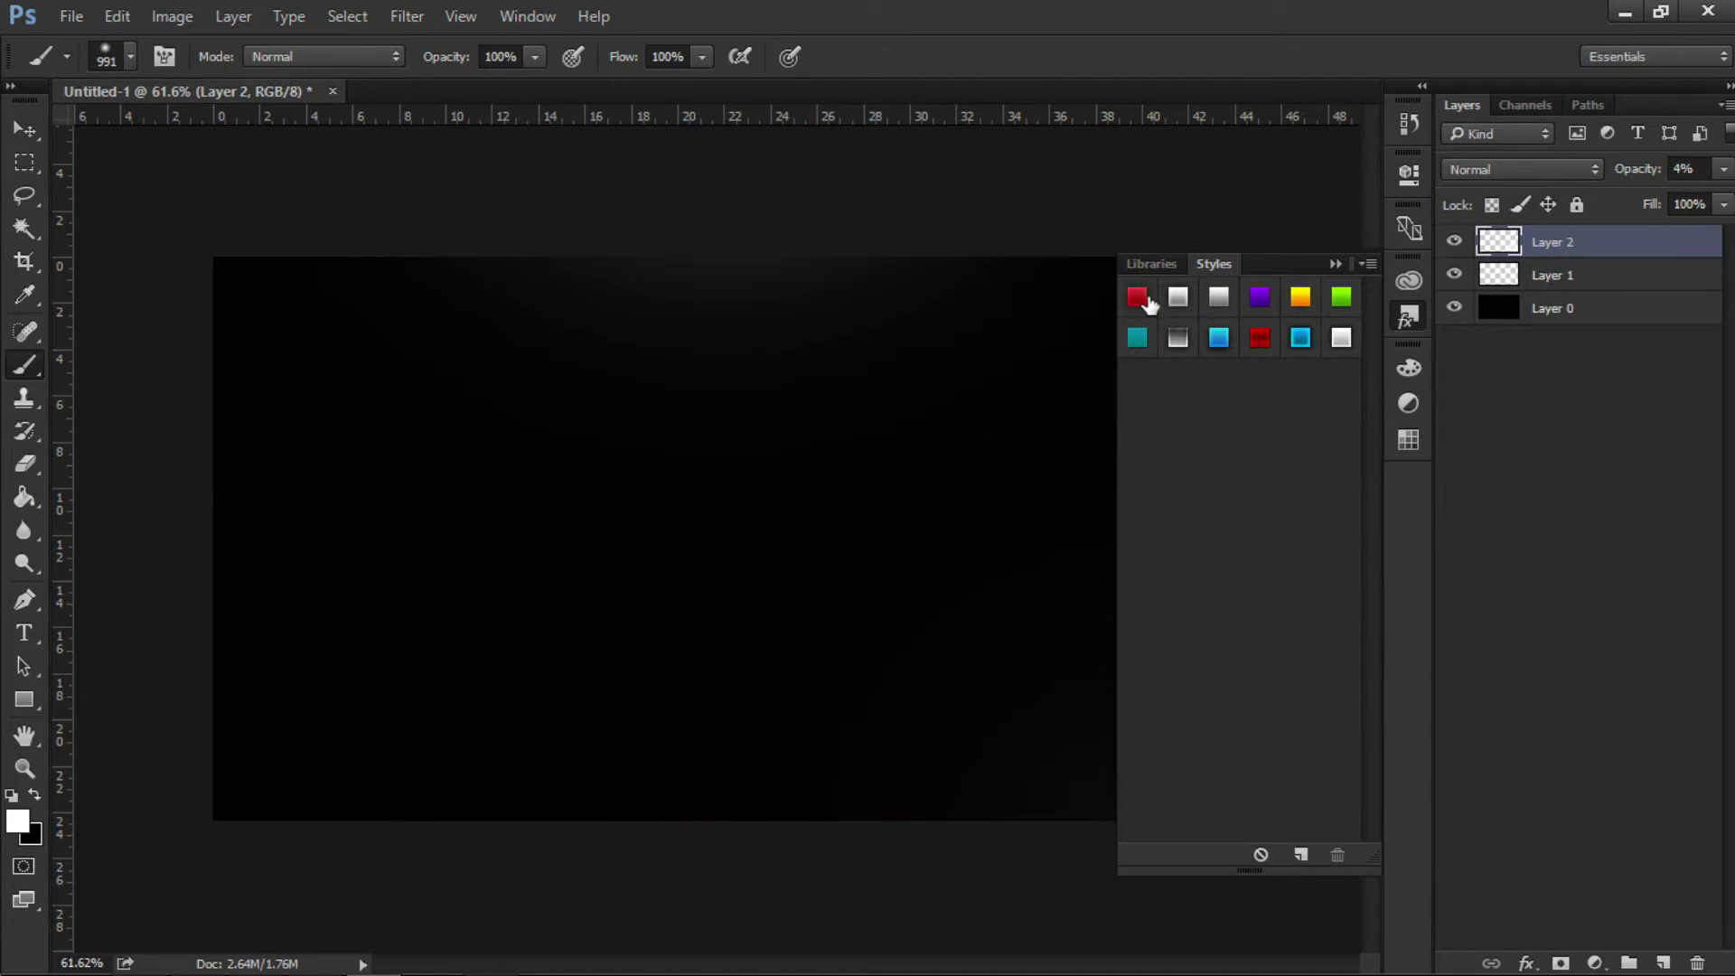
click(1337, 262)
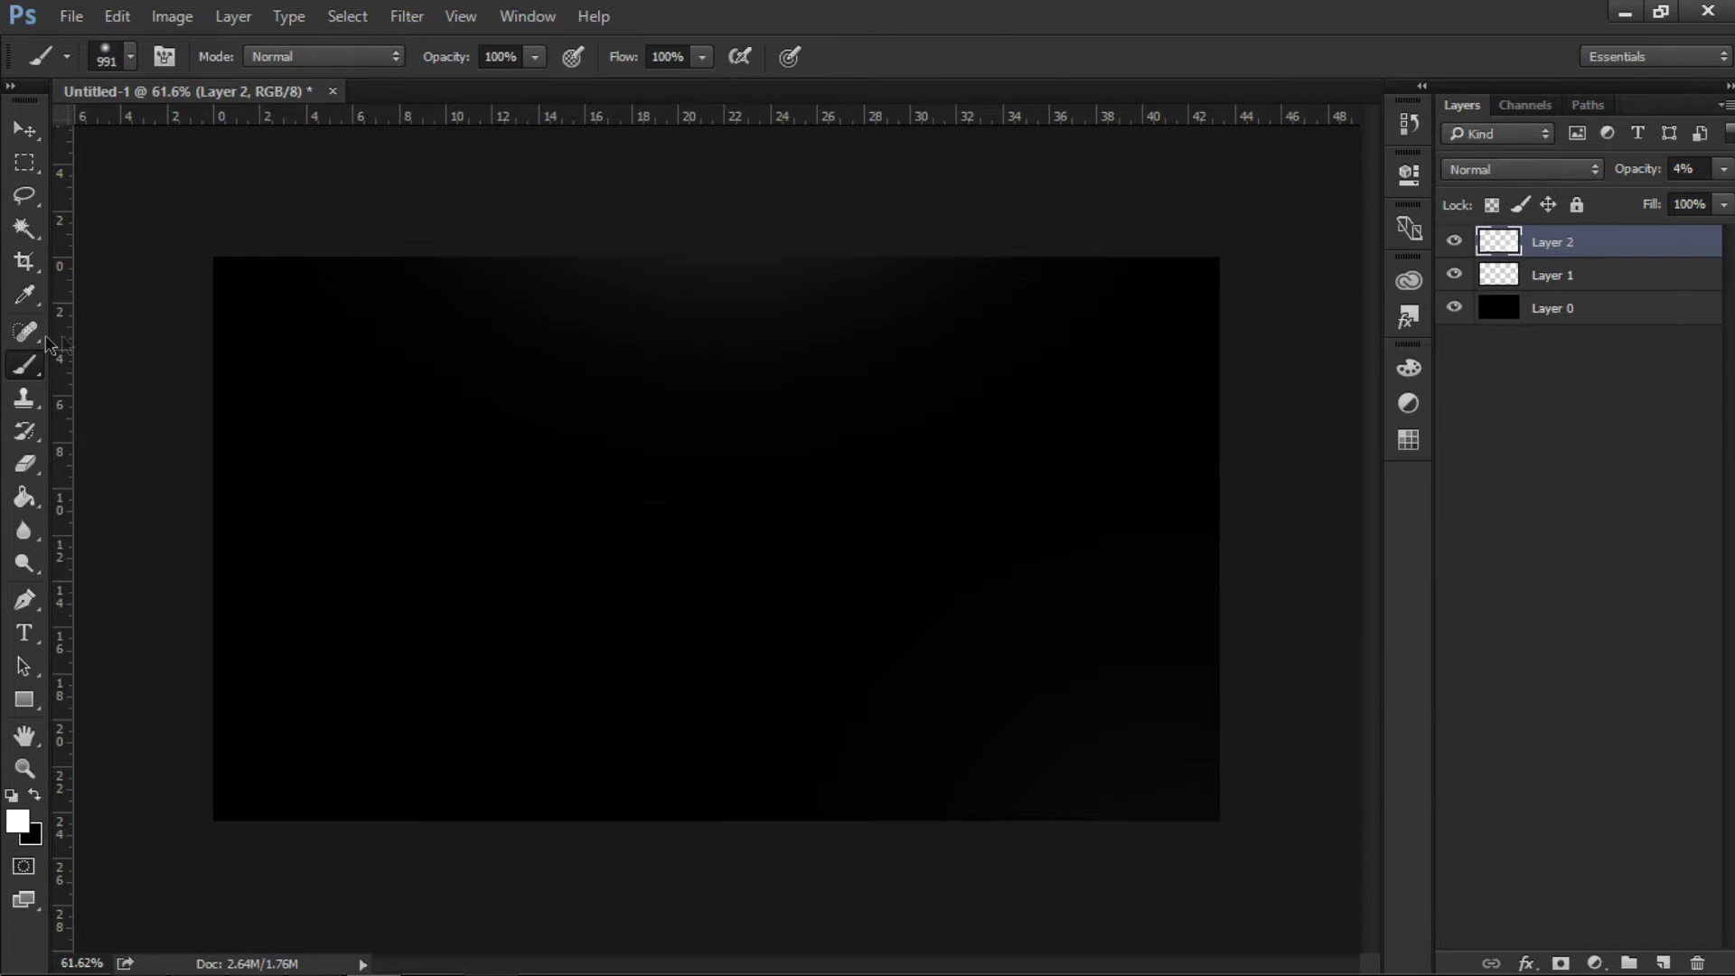
- With the Move tool active, select the black background Layer 0
click(25, 130)
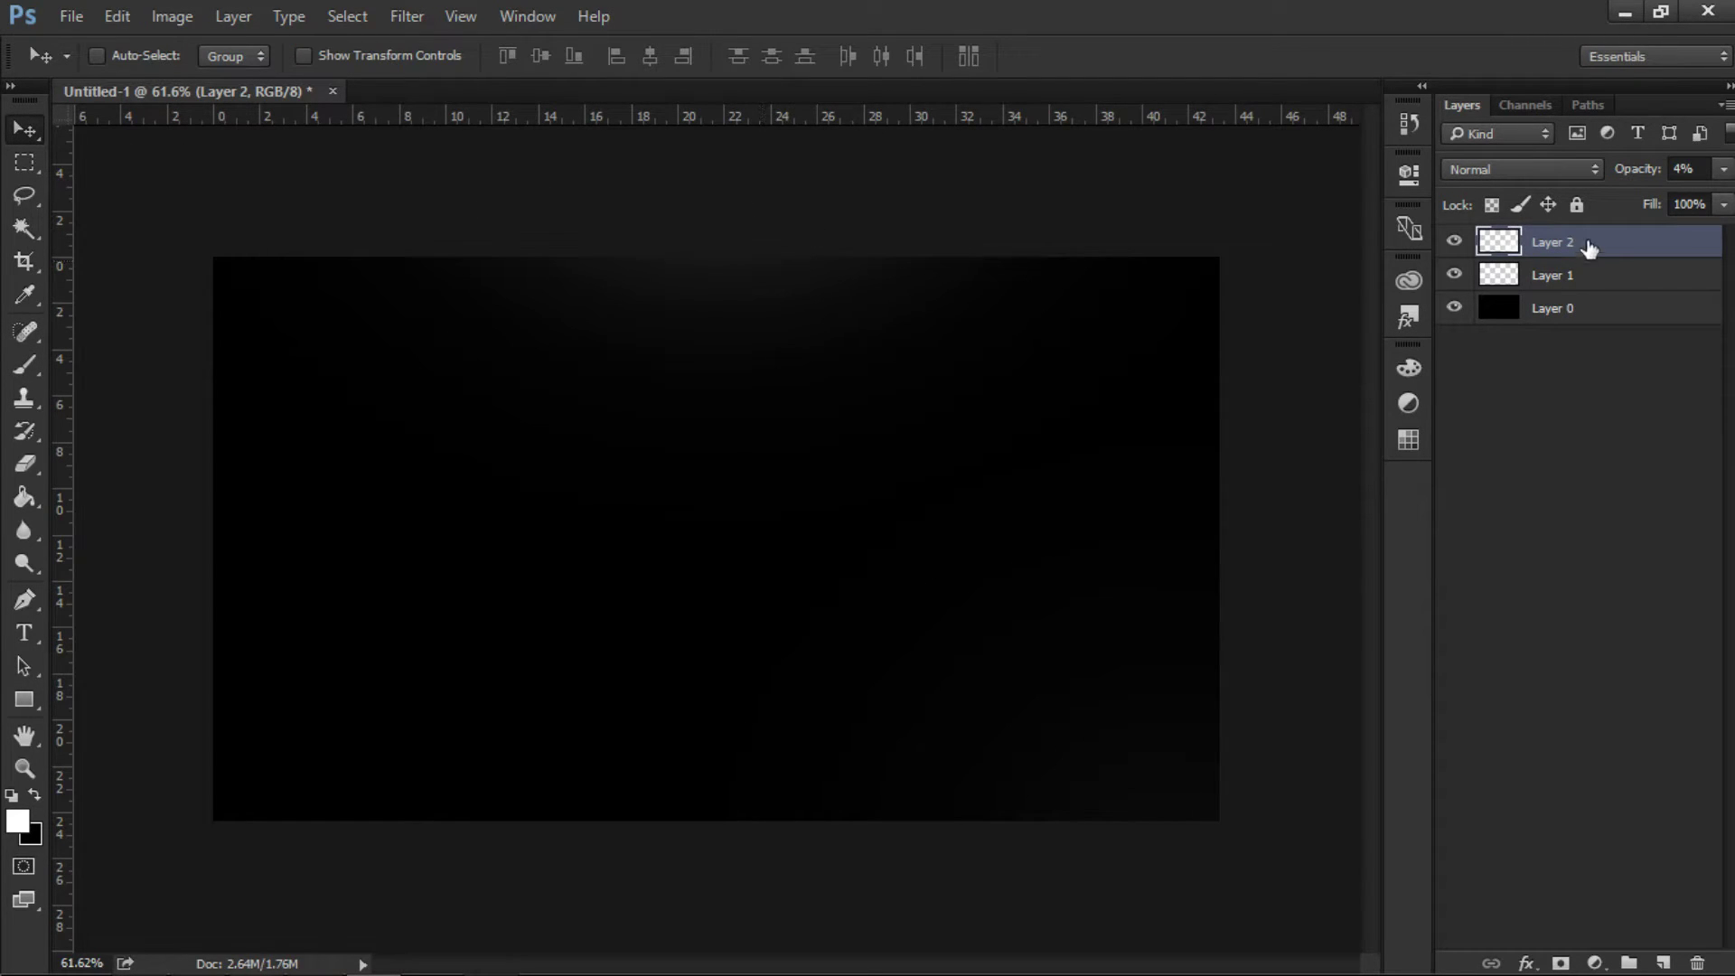
click(1555, 278)
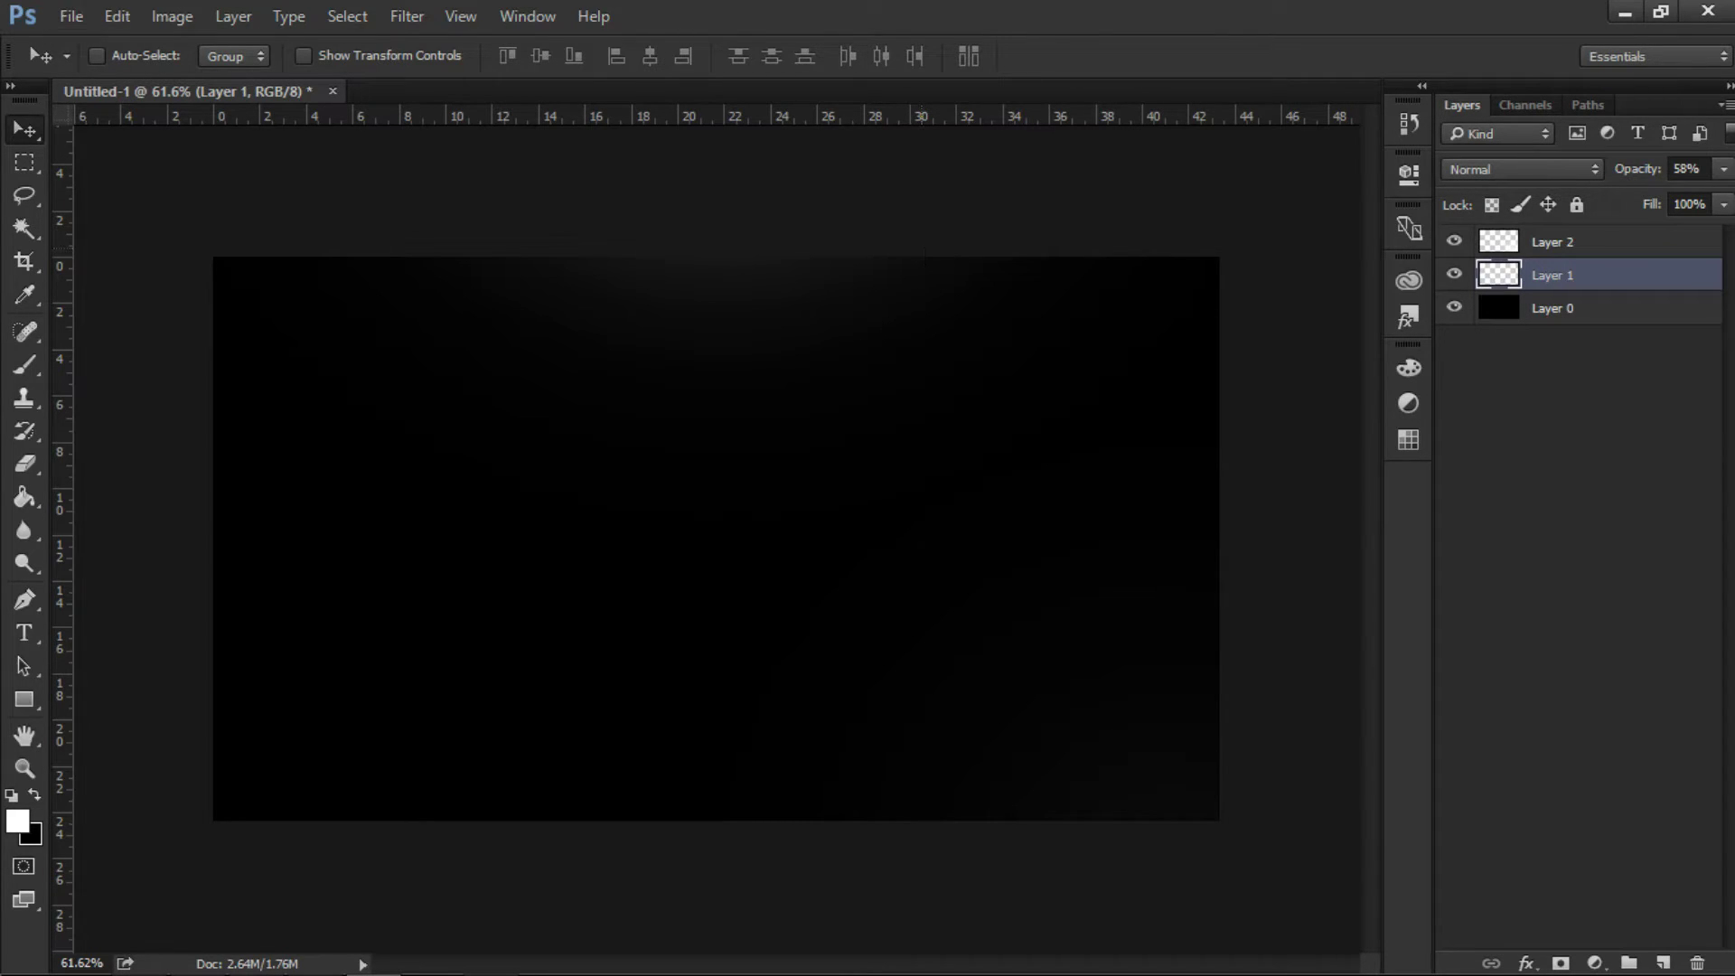
click(1537, 308)
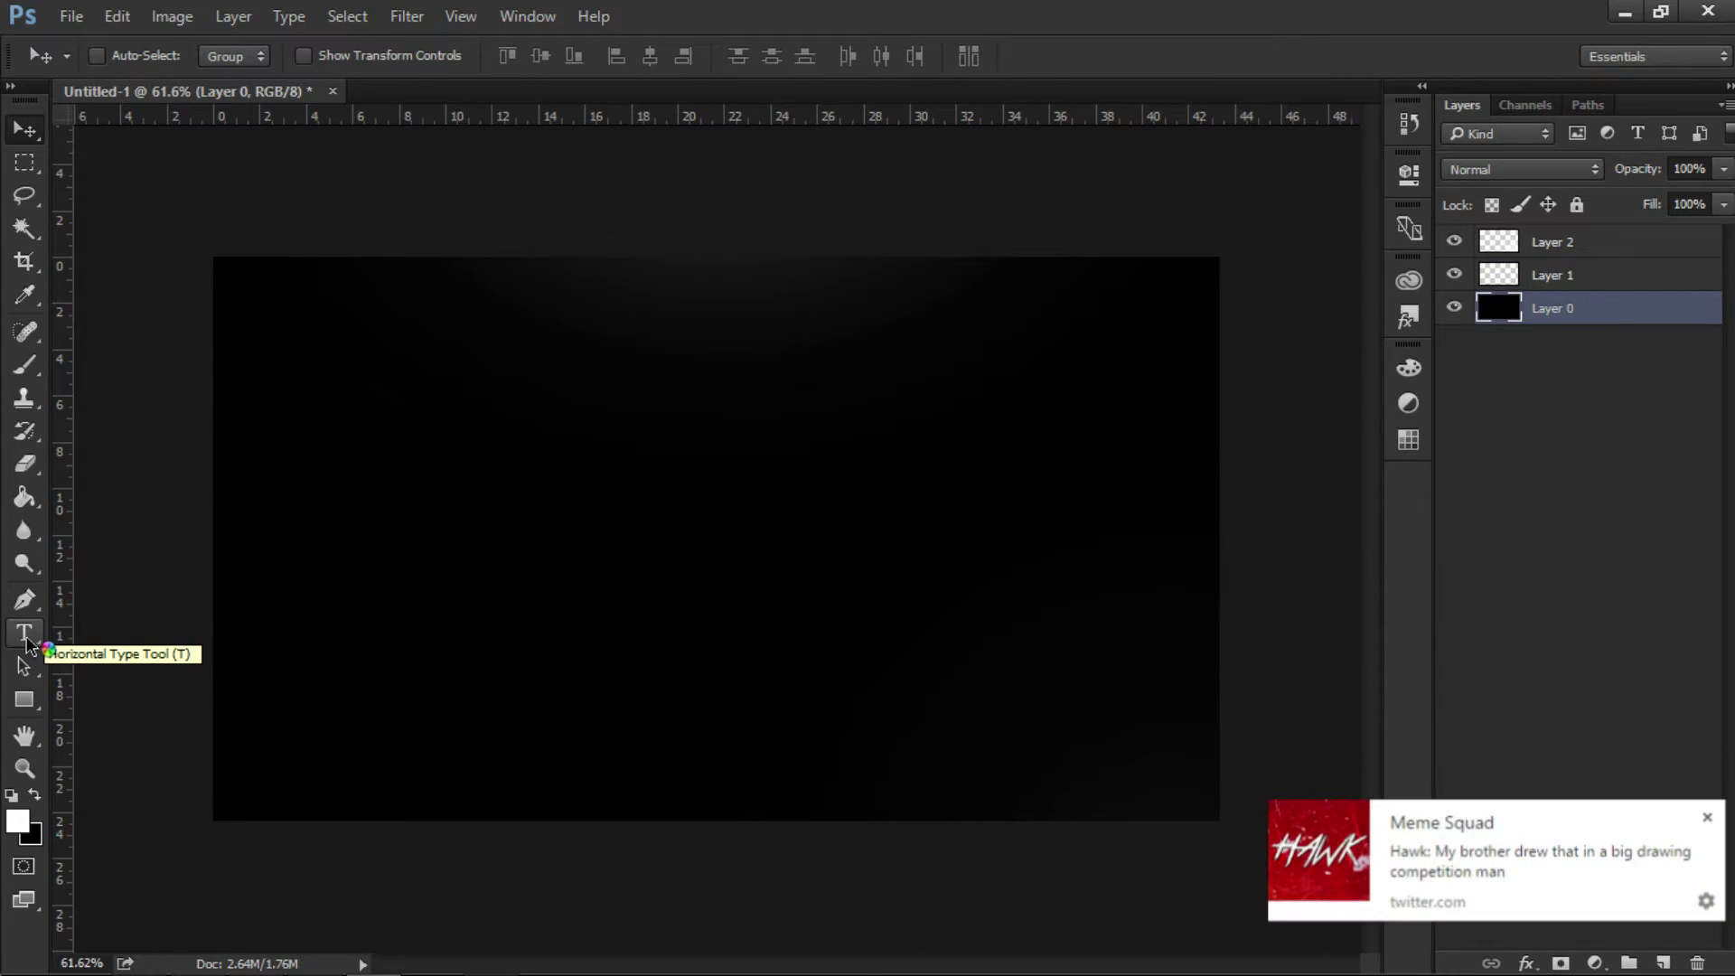
- Type the word 'tempo' on the canvas with the Horizontal Type Tool
click(26, 638)
click(1710, 819)
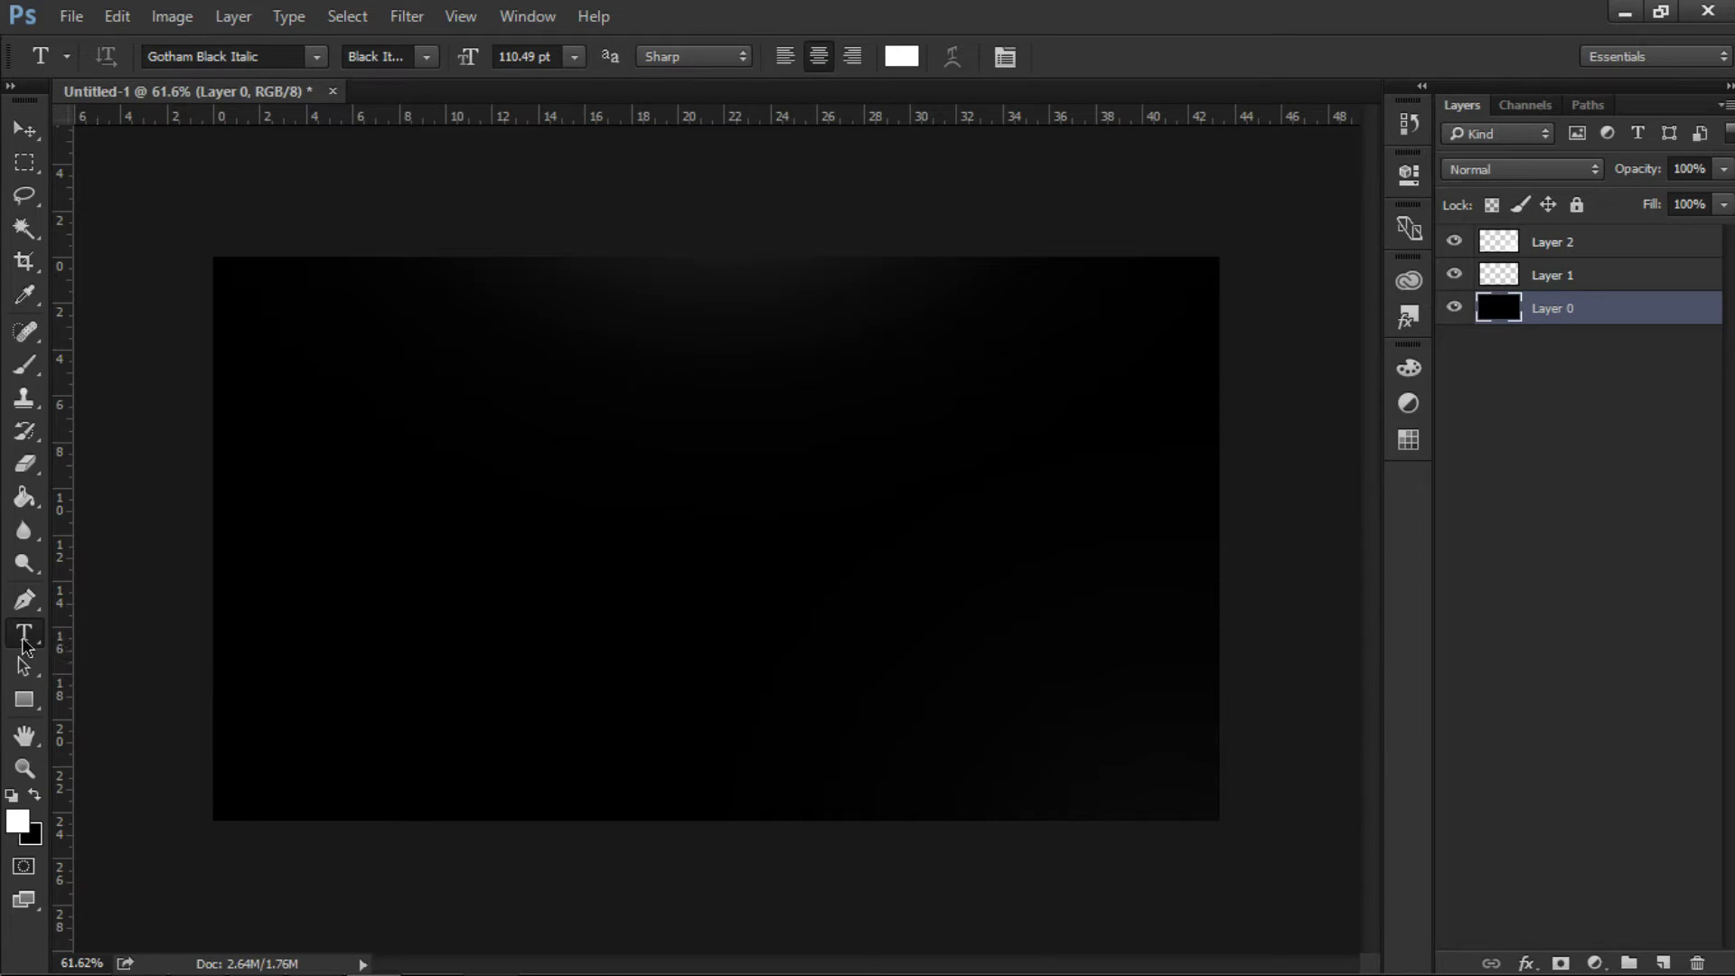
right_click(25, 640)
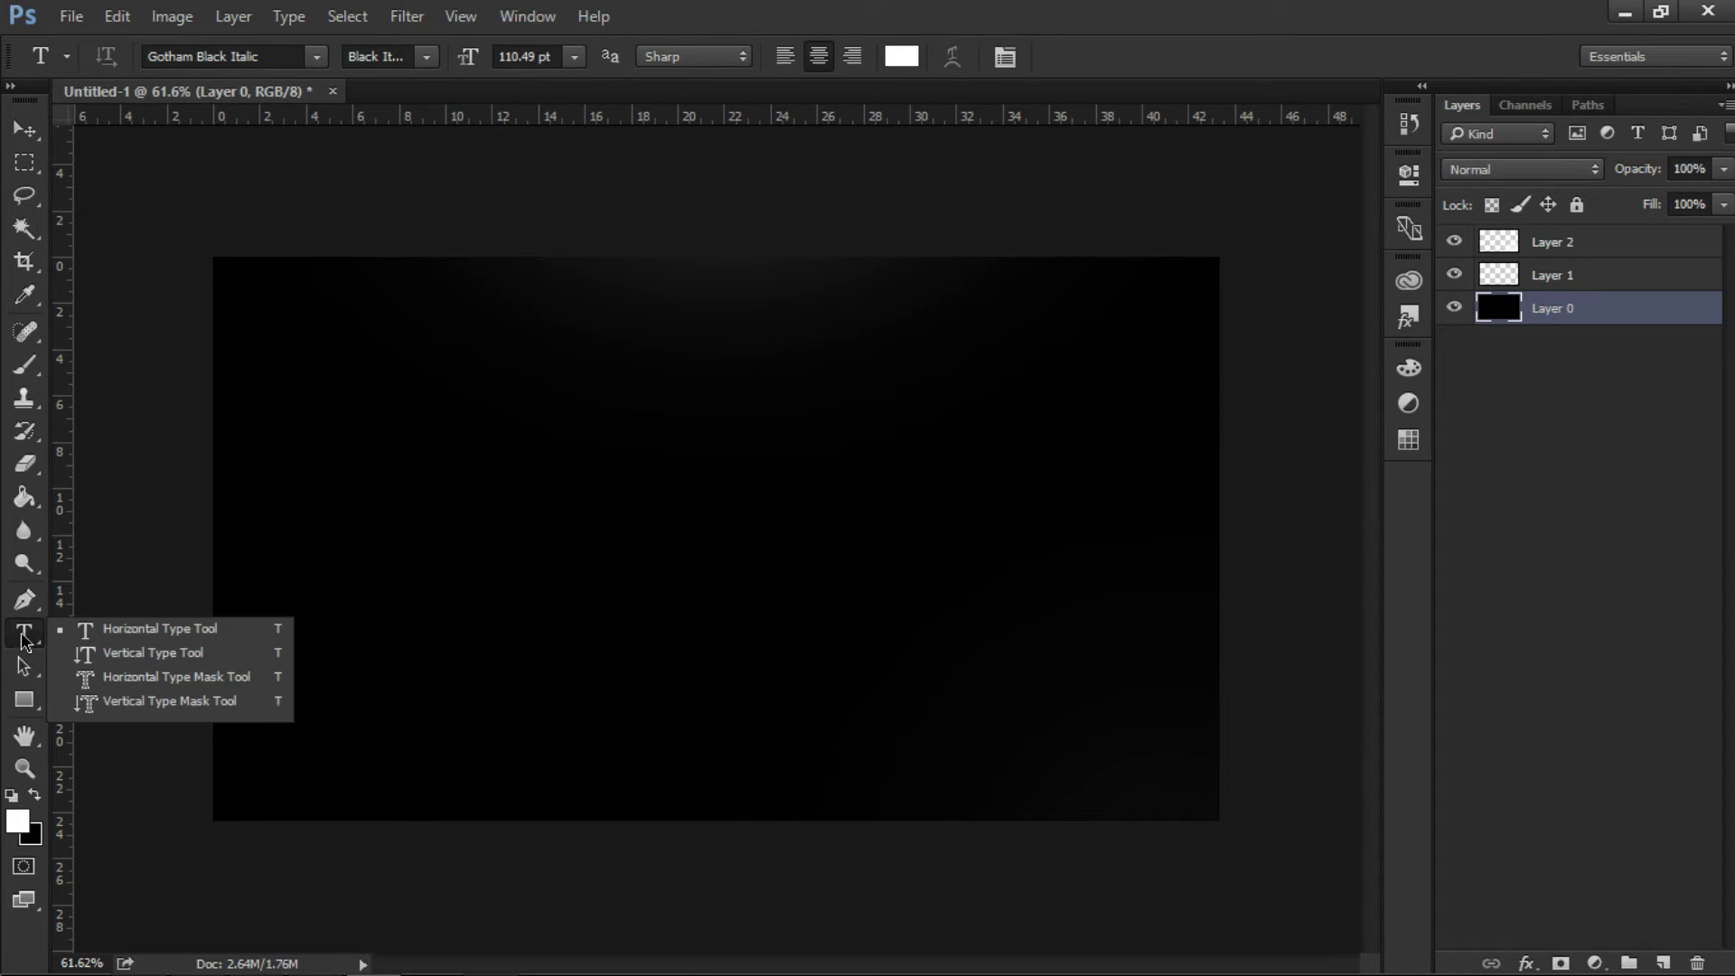
click(73, 638)
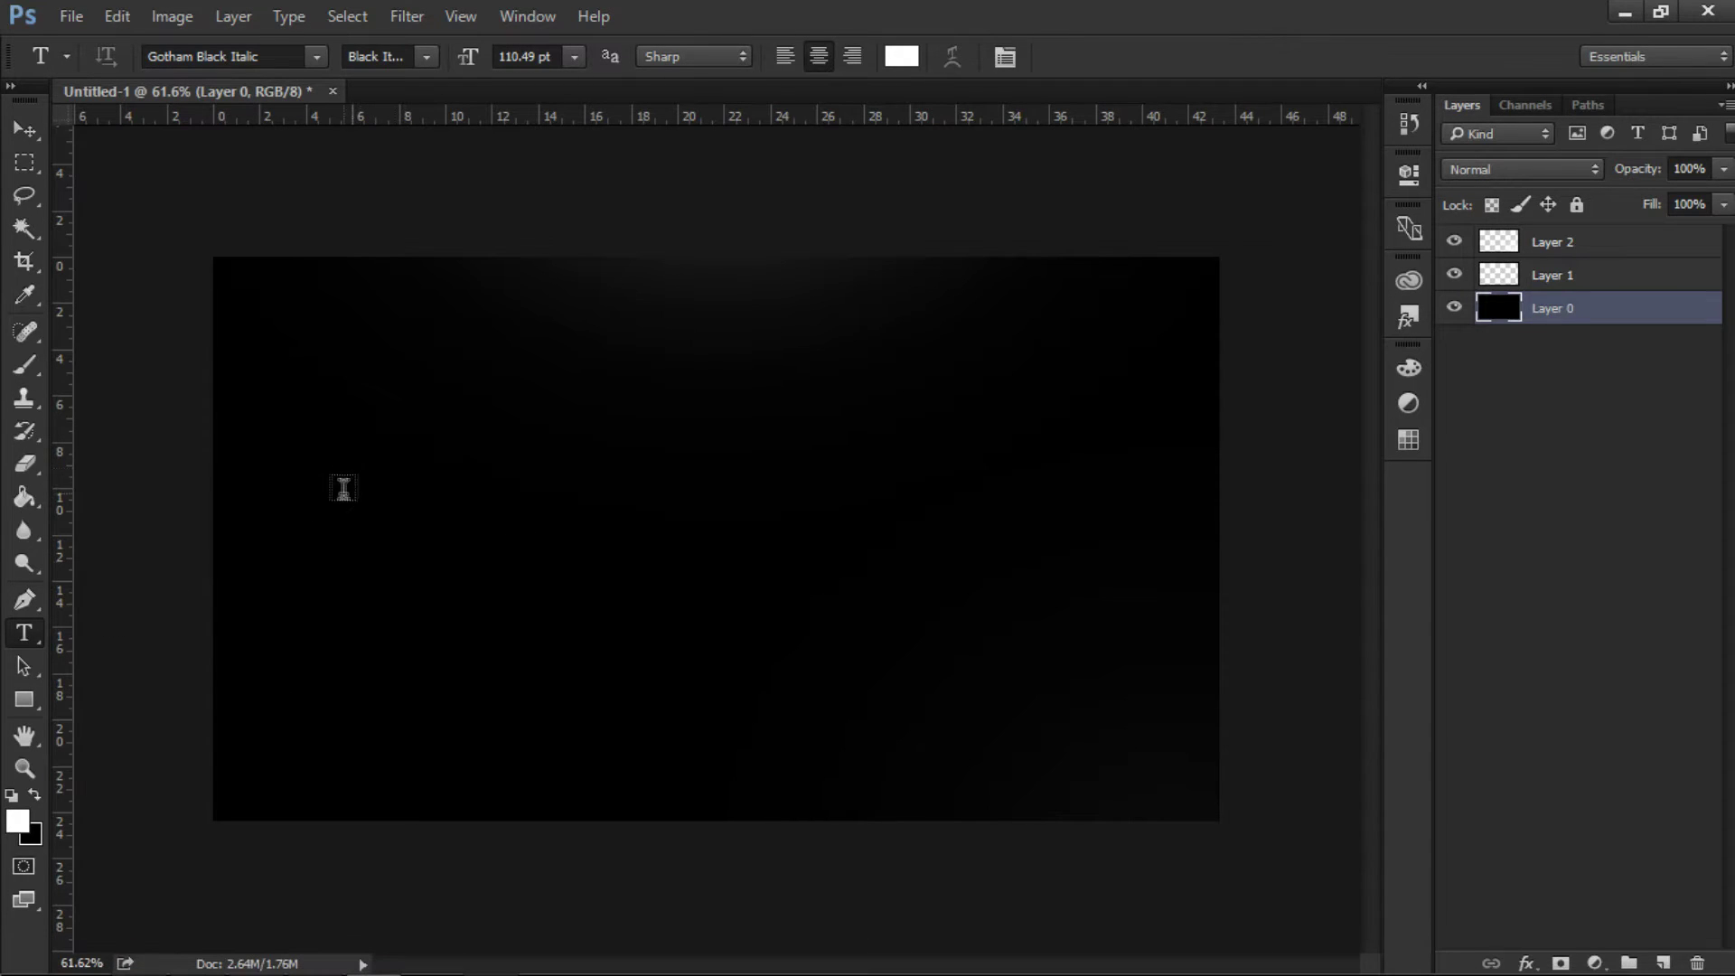
click(362, 488)
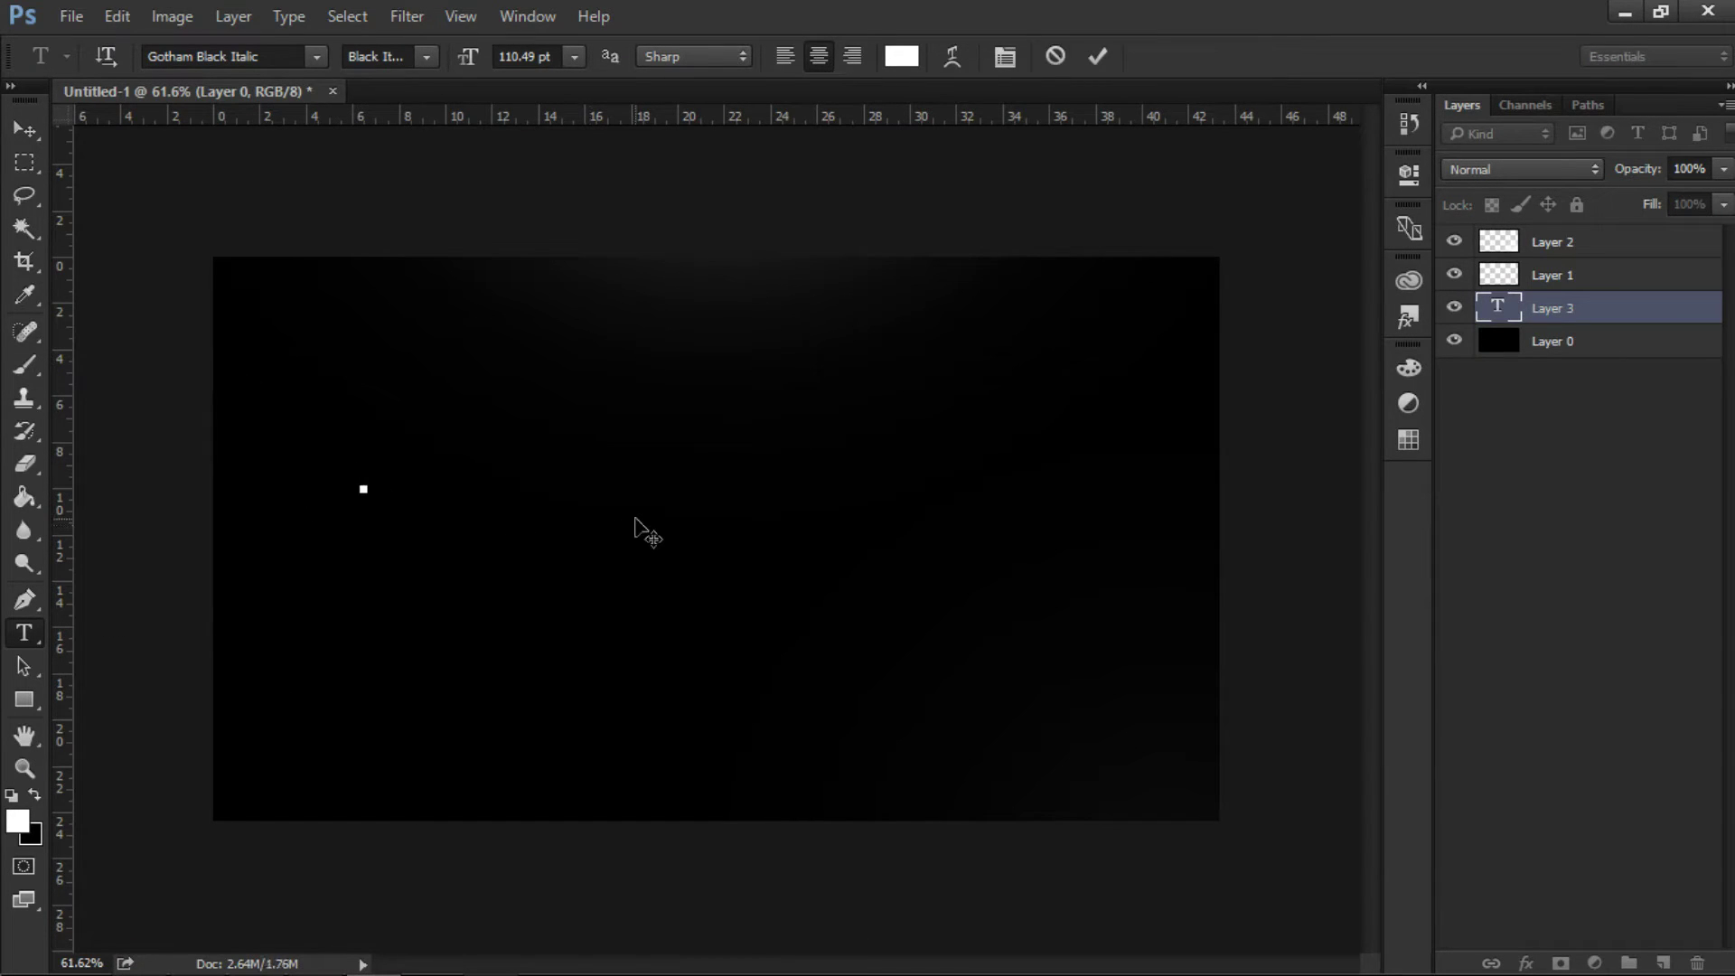
text(tempo)
key(ctrl+Return)
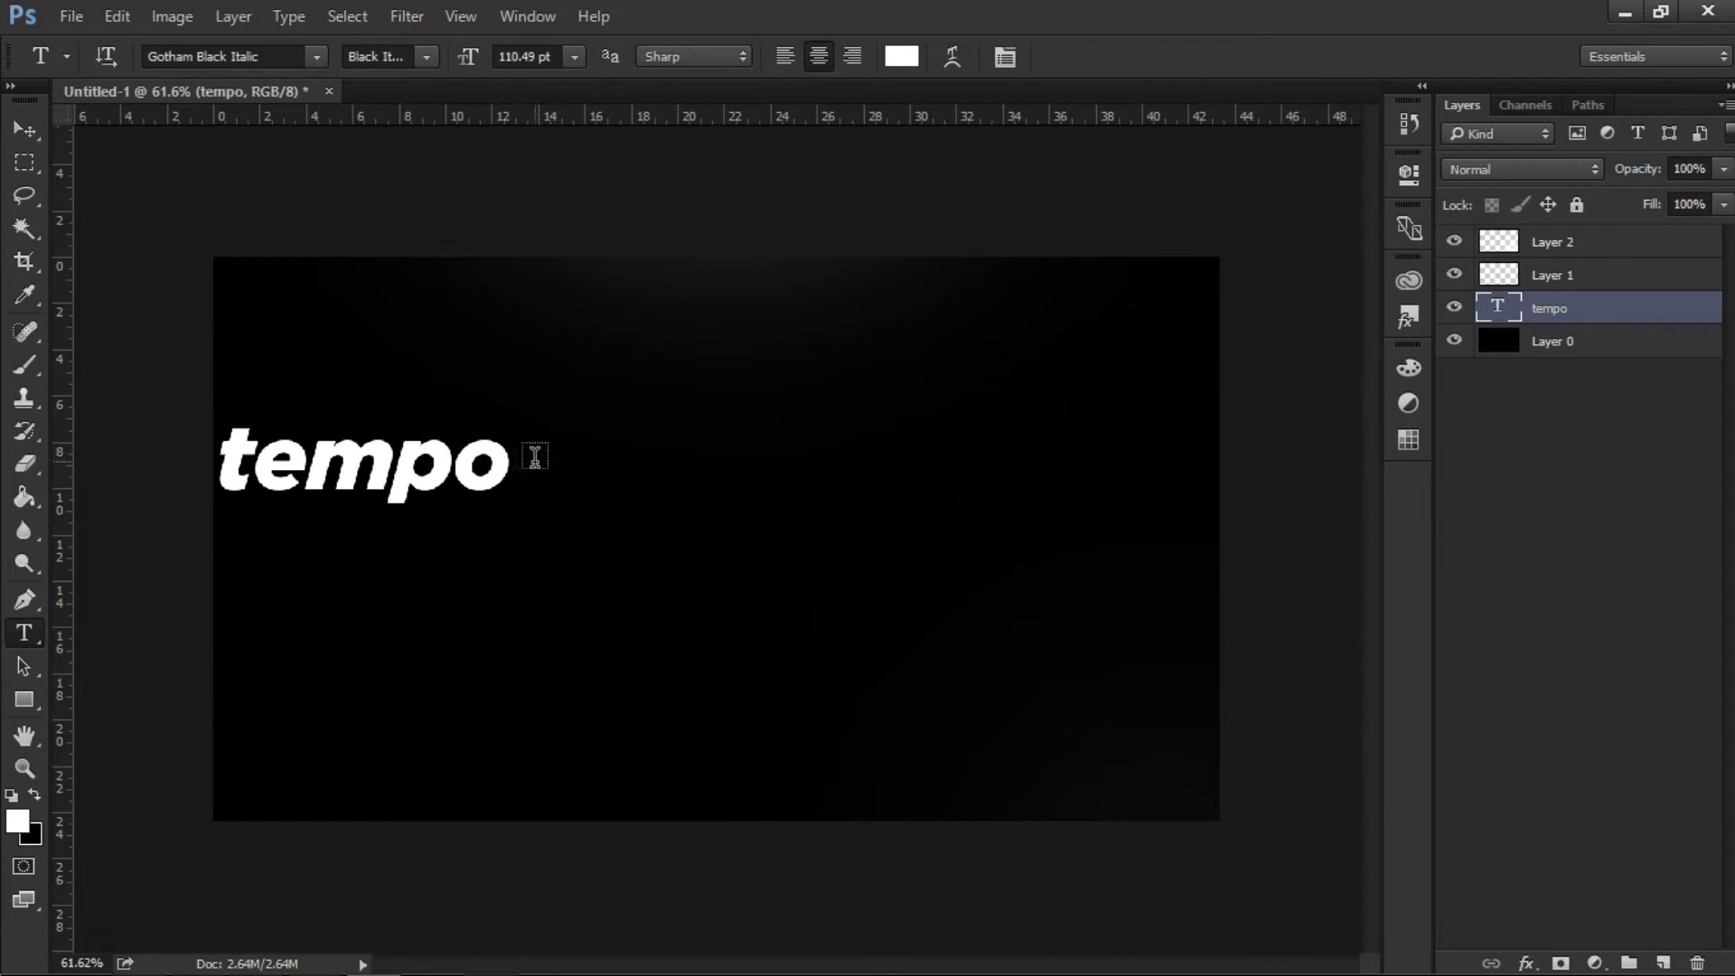
- Move the tempo text to the canvas centre, aligning it on the centre line
key(v)
drag(534, 462, 825, 523)
key(ctrl)
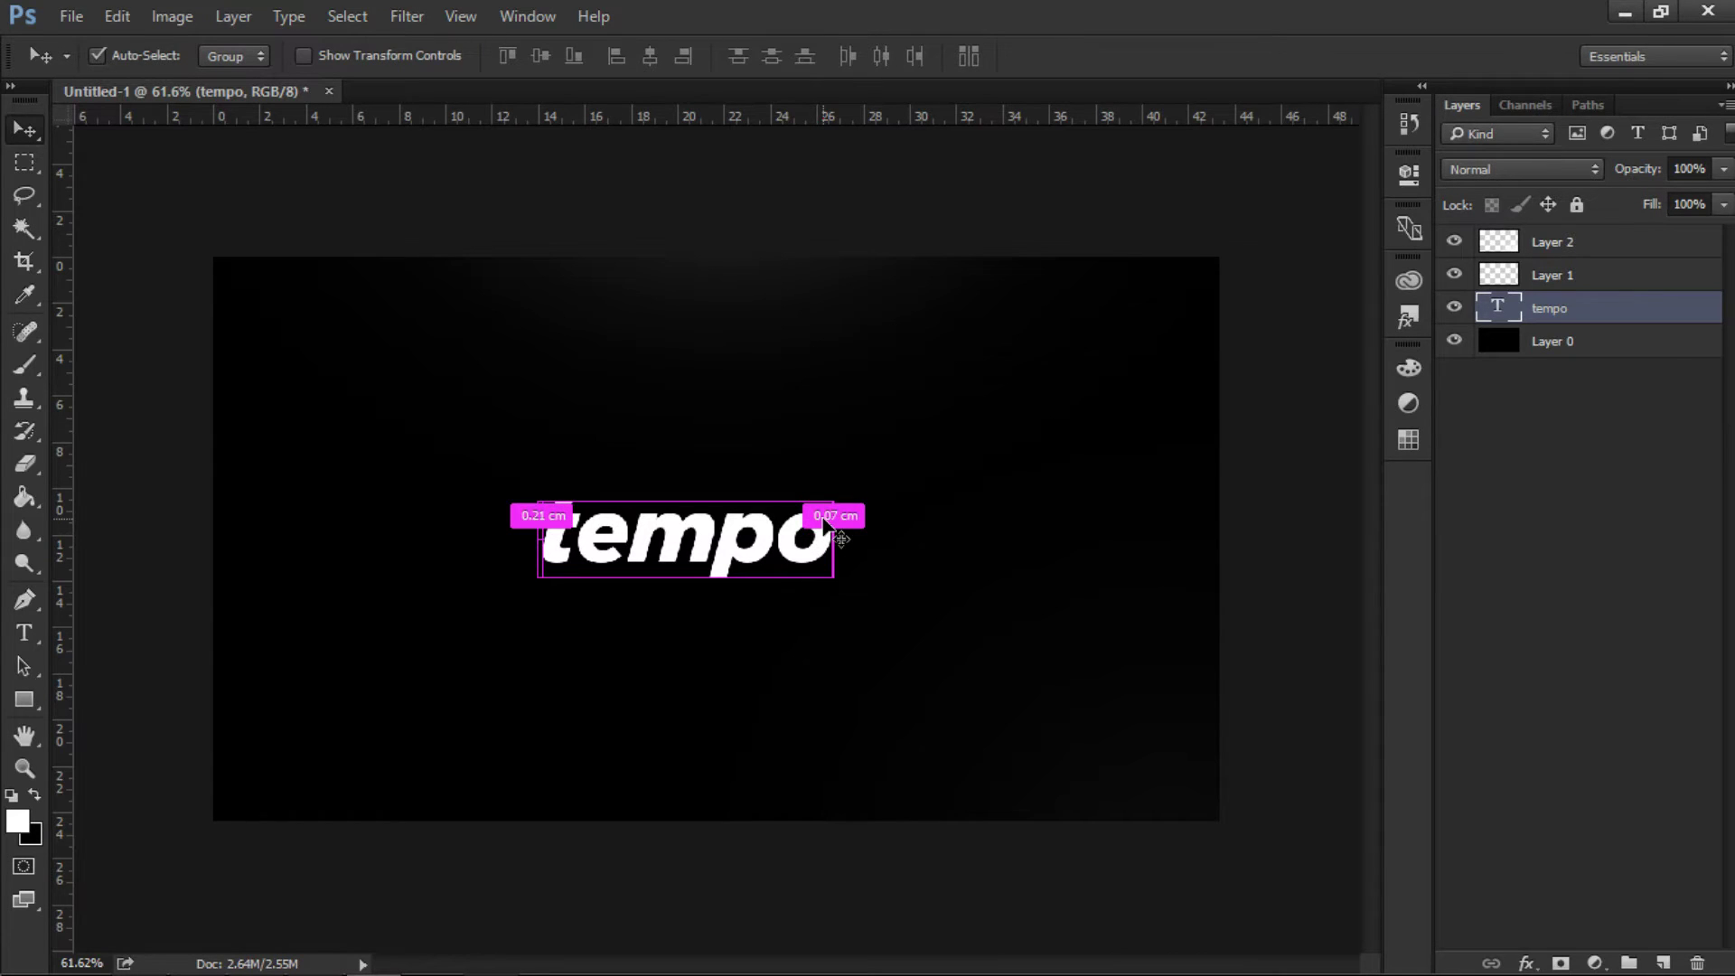
drag(825, 522, 871, 524)
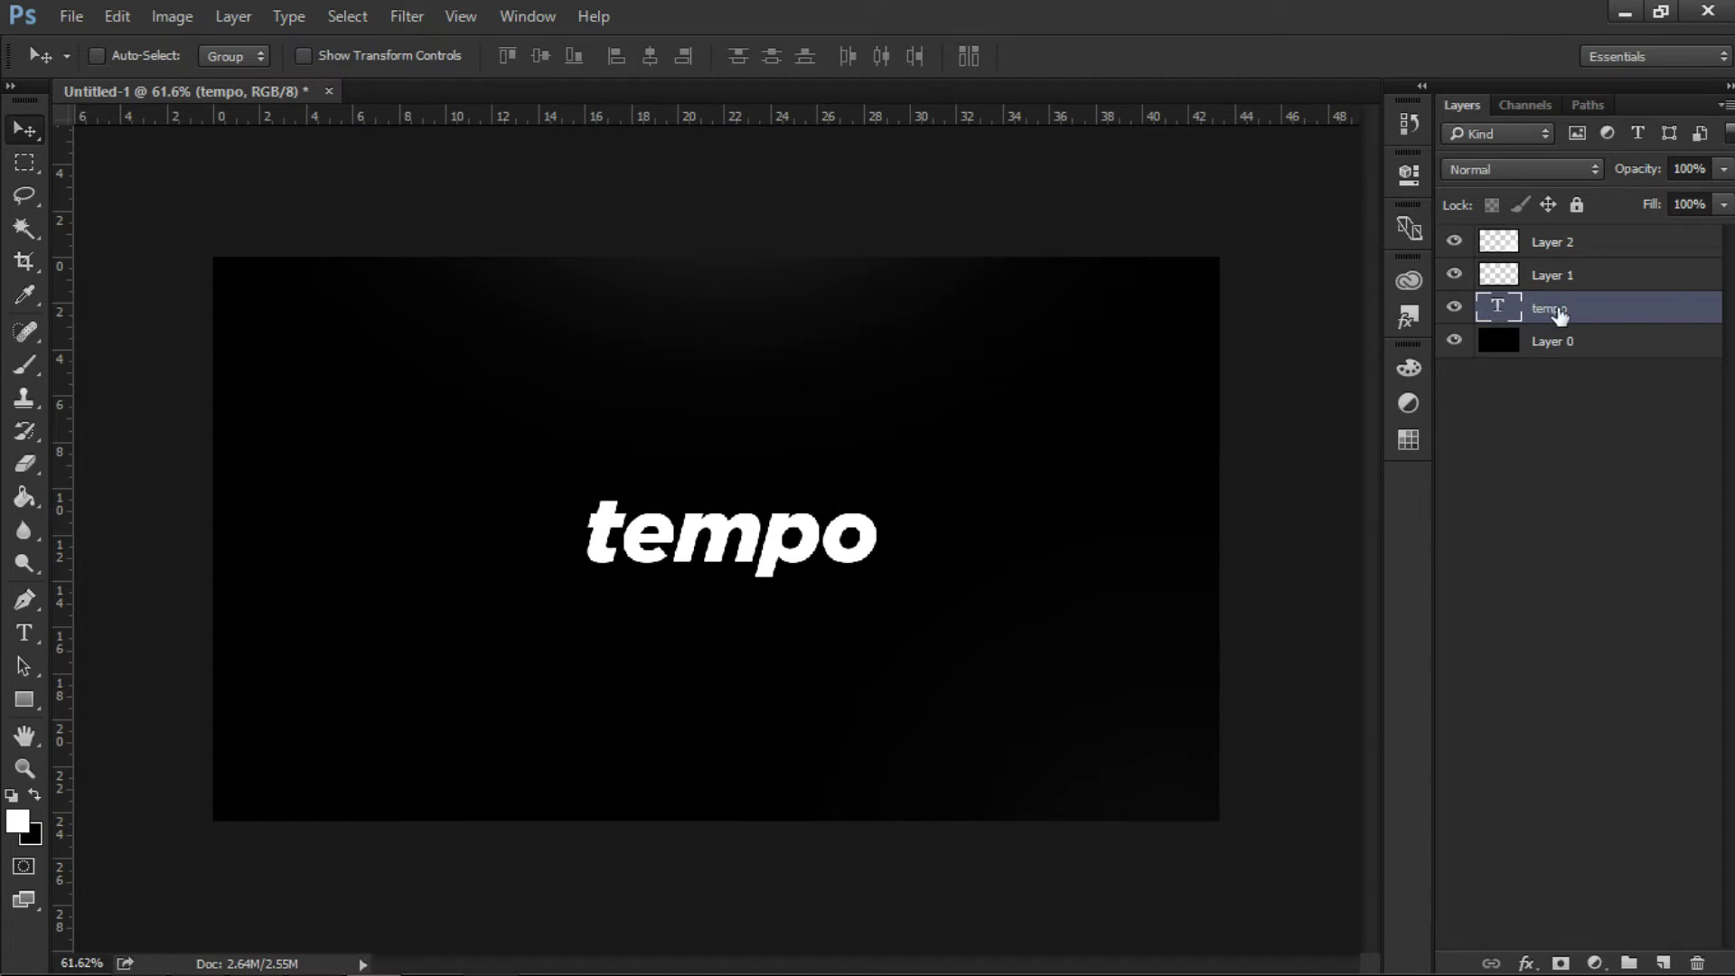
- Enable Drop Shadow on tempo with 100% opacity, 27% spread and 51 px size
double_click(1703, 309)
drag(892, 116, 1279, 40)
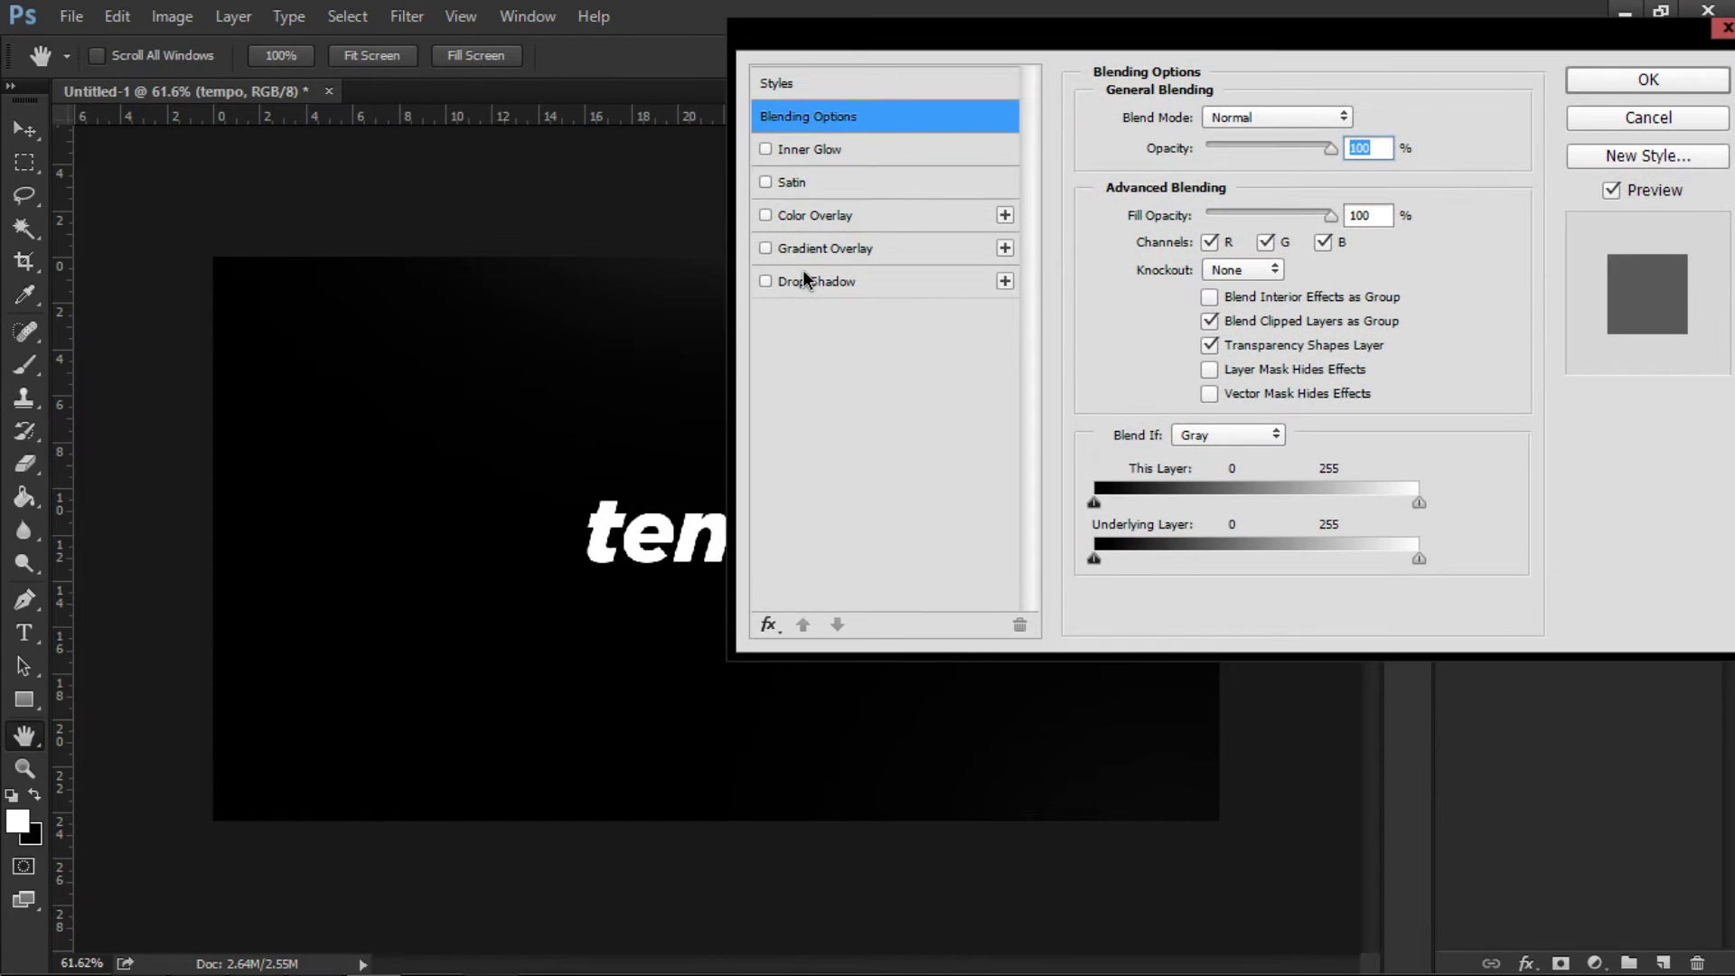
click(814, 280)
drag(995, 34, 1170, 18)
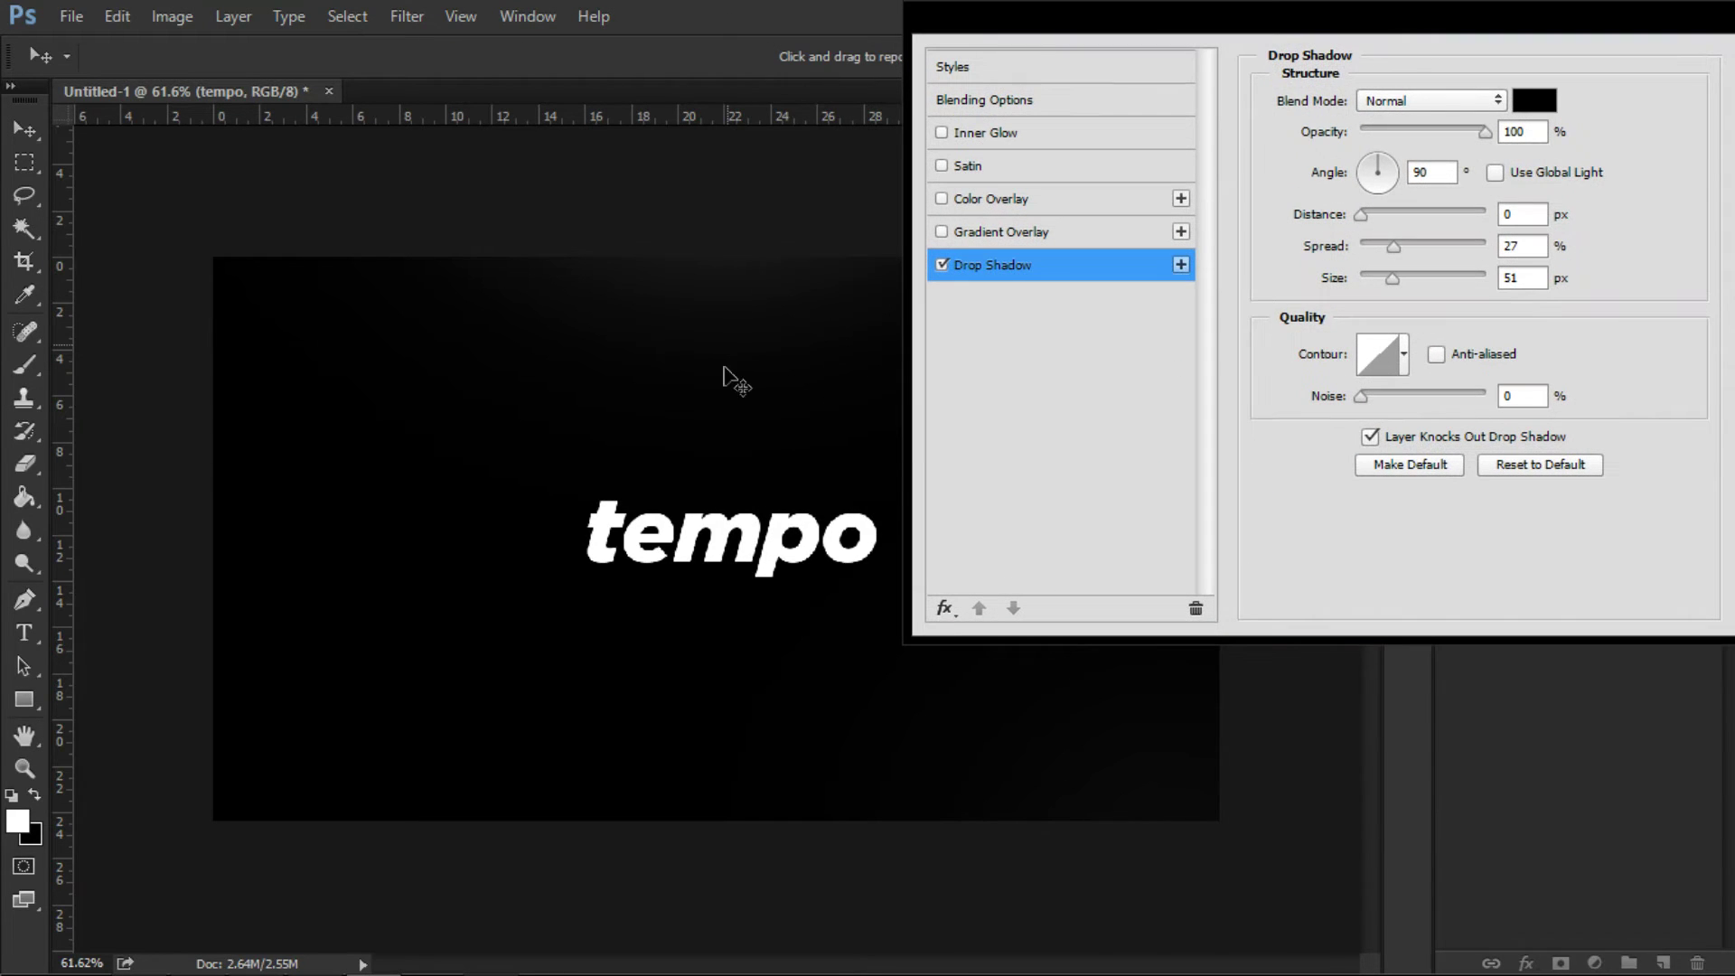
double_click(1528, 242)
double_click(1536, 131)
double_click(1521, 246)
double_click(1522, 279)
double_click(1539, 131)
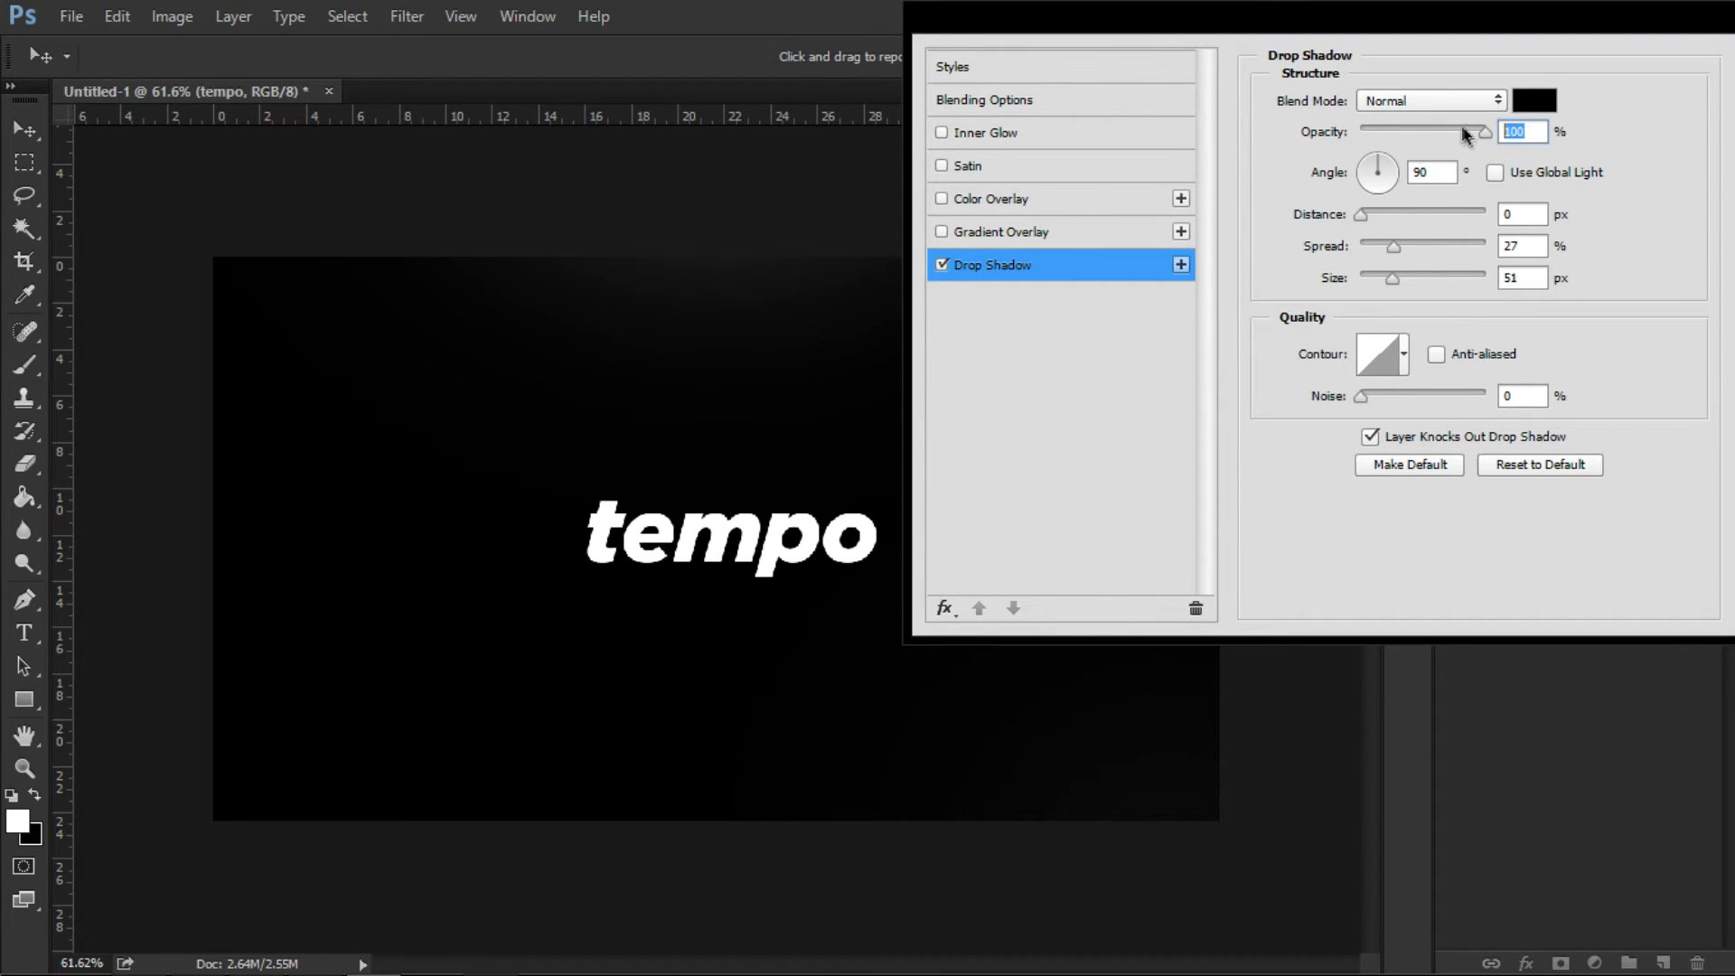
- Reverse the gradient overlay and set its angle to 90° and scale to 130%
click(994, 236)
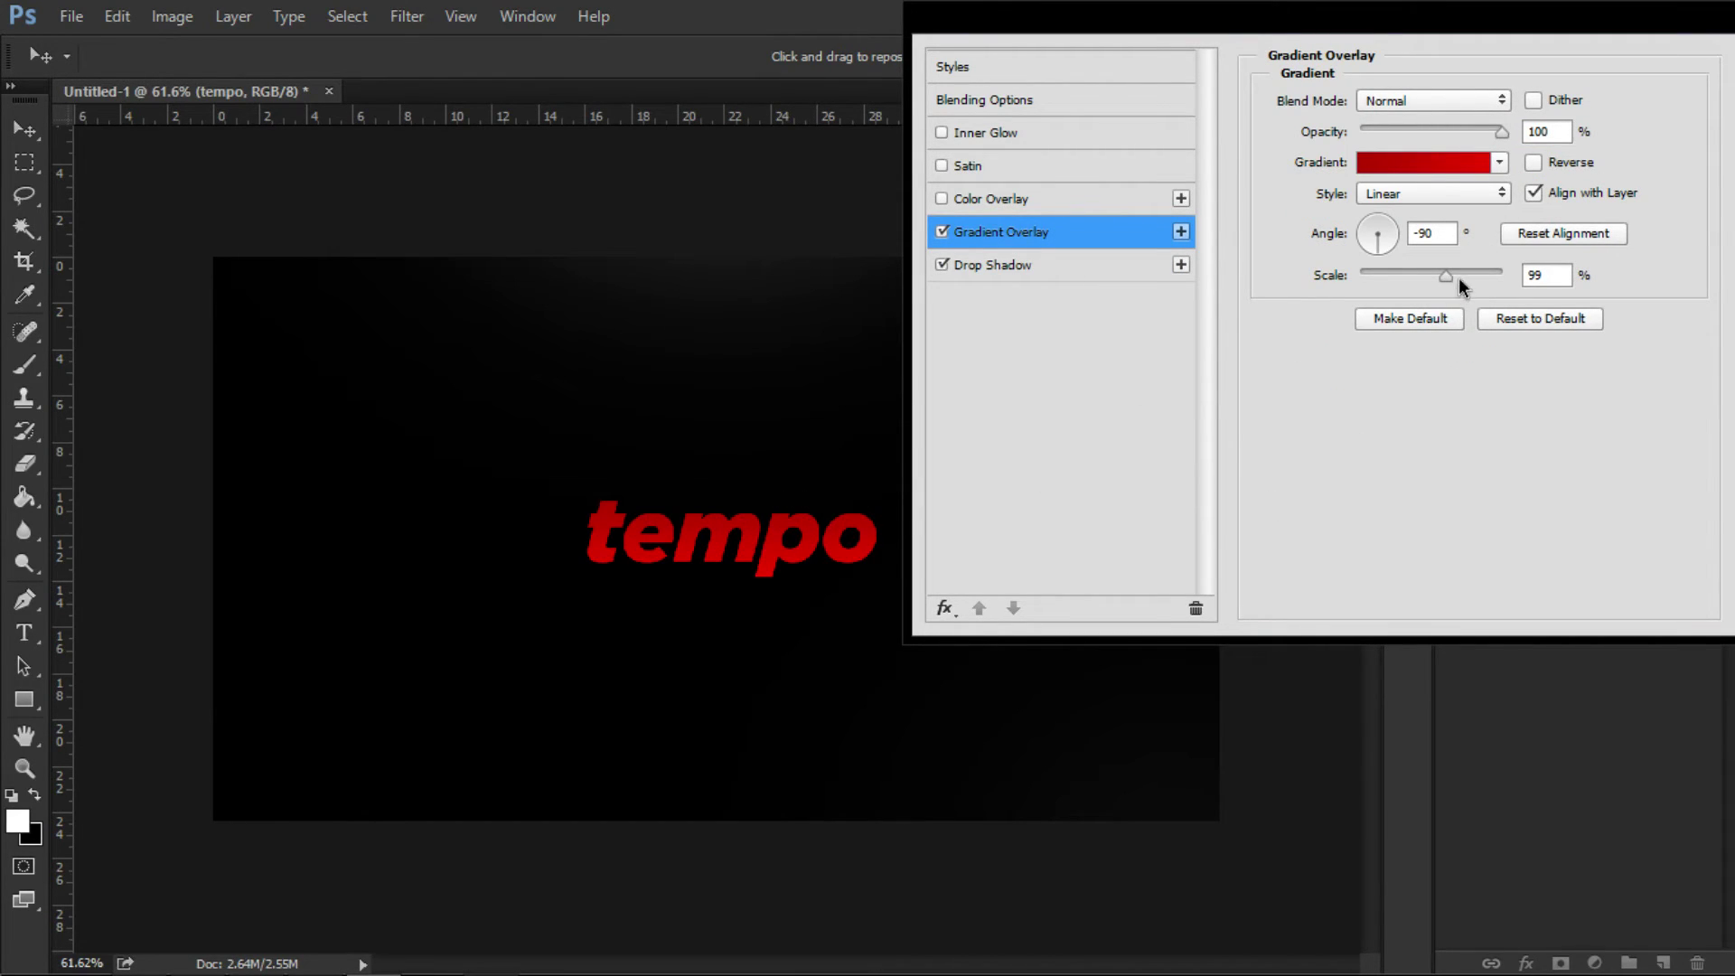
click(1433, 233)
click(1533, 163)
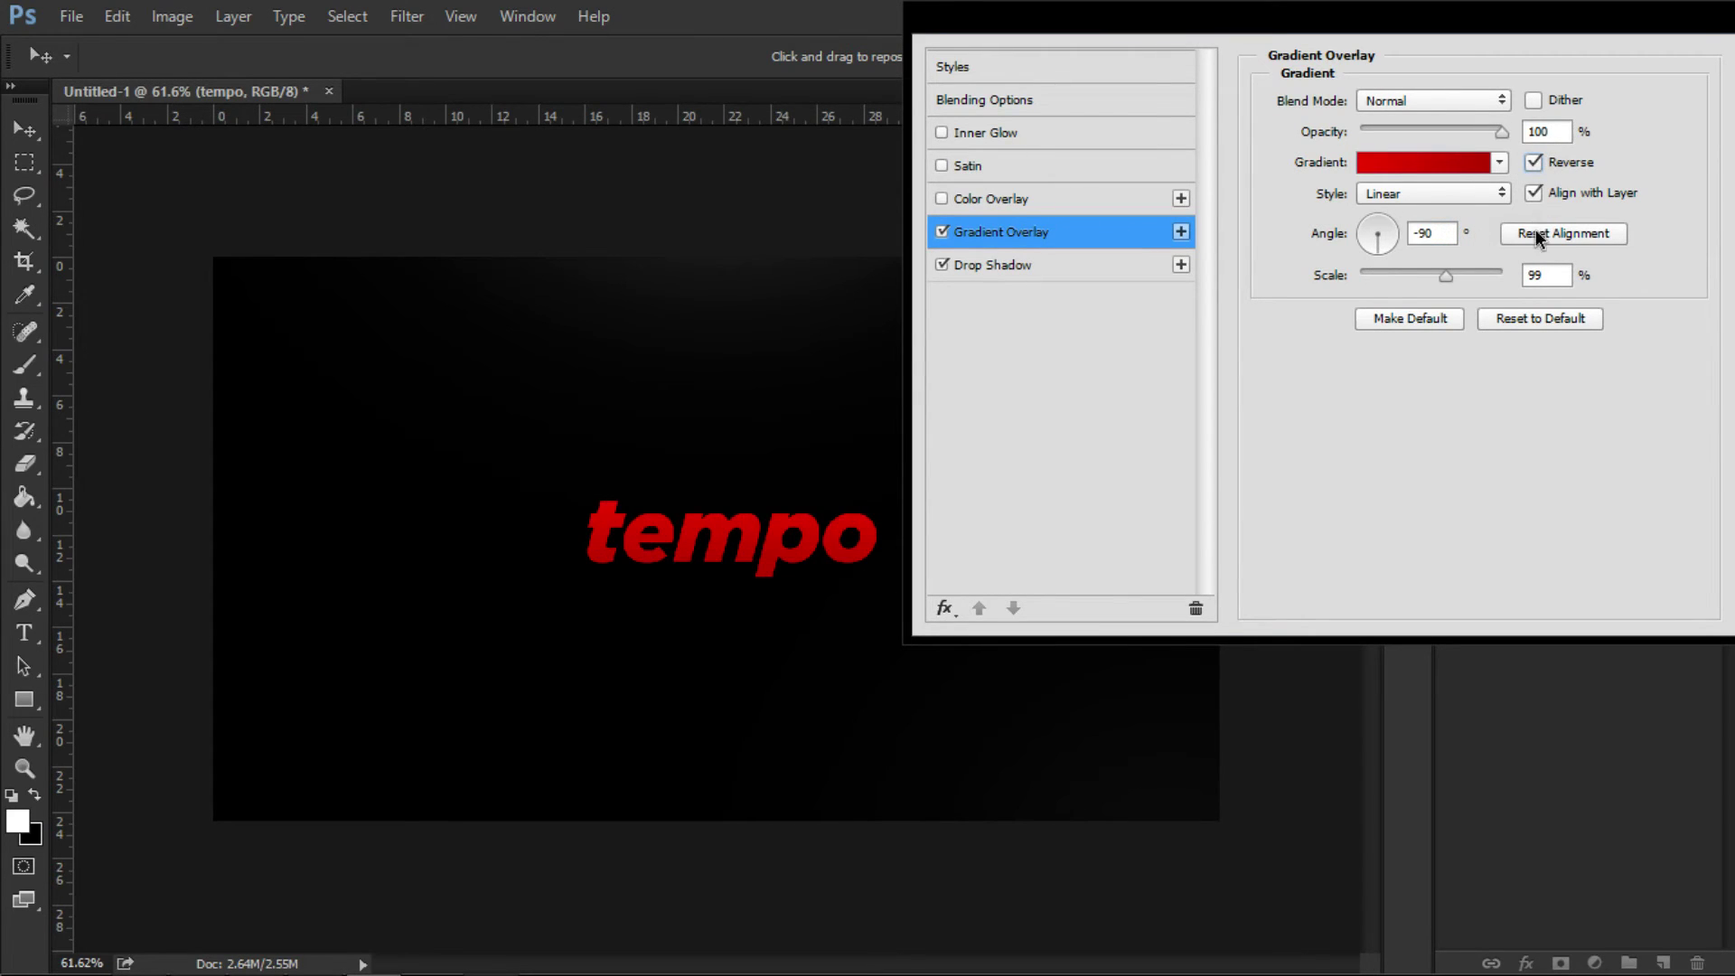
click(1446, 234)
text(90)
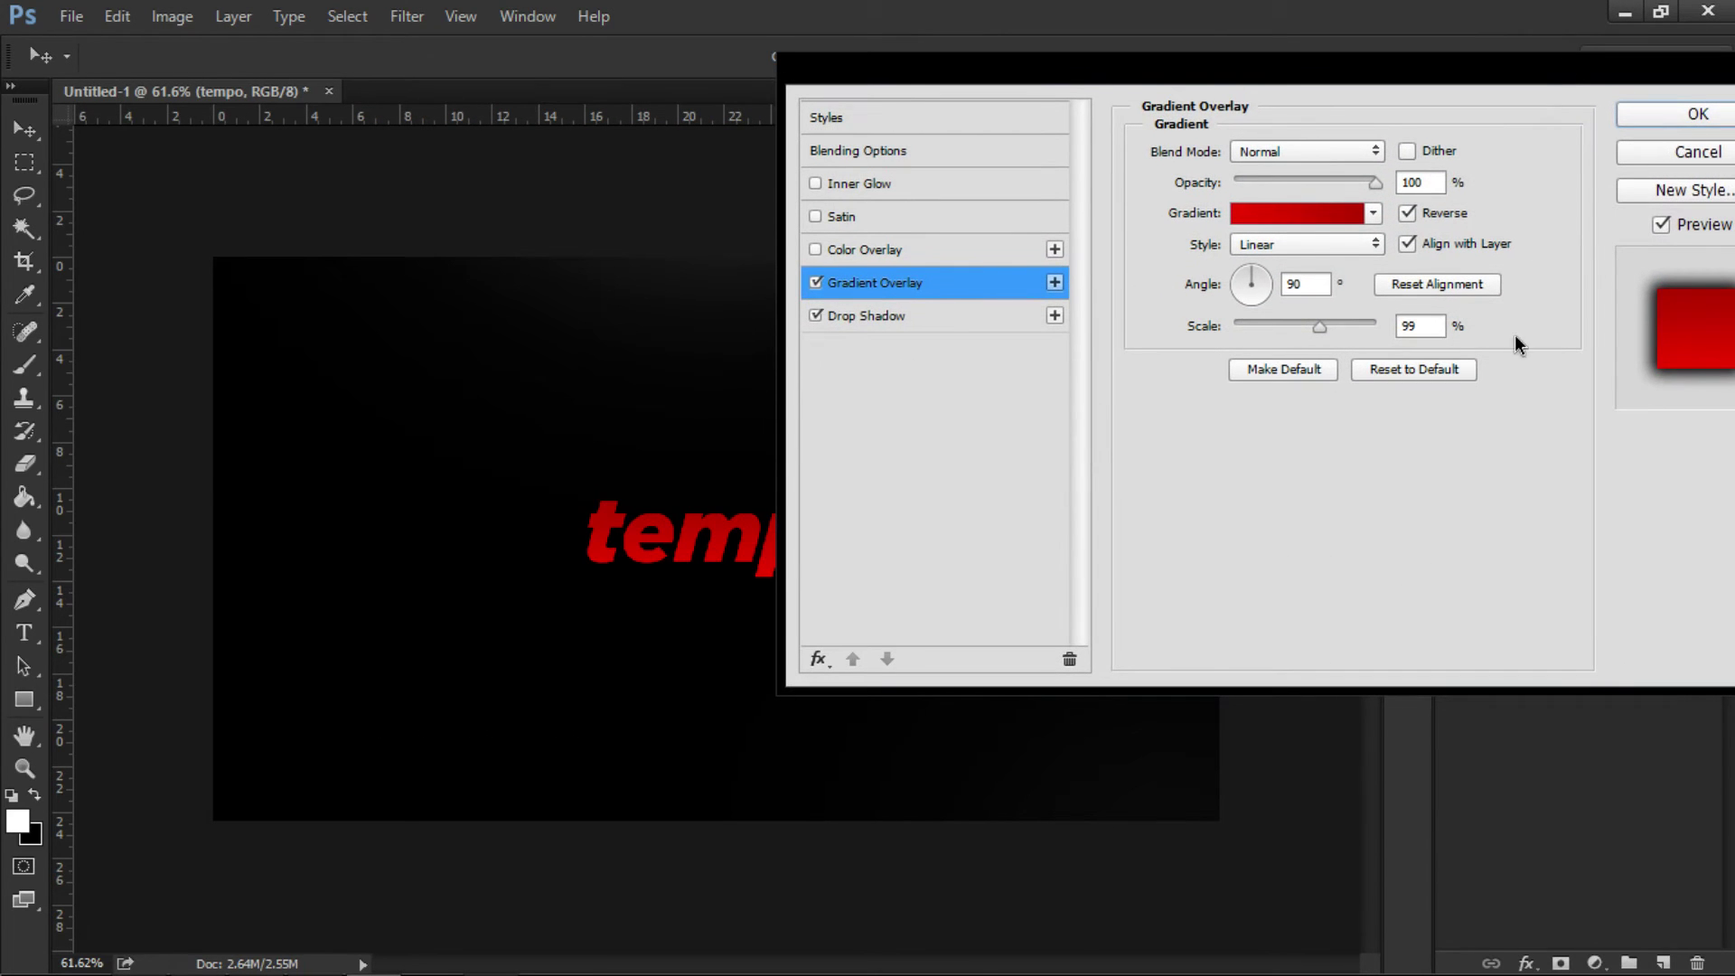
click(1427, 326)
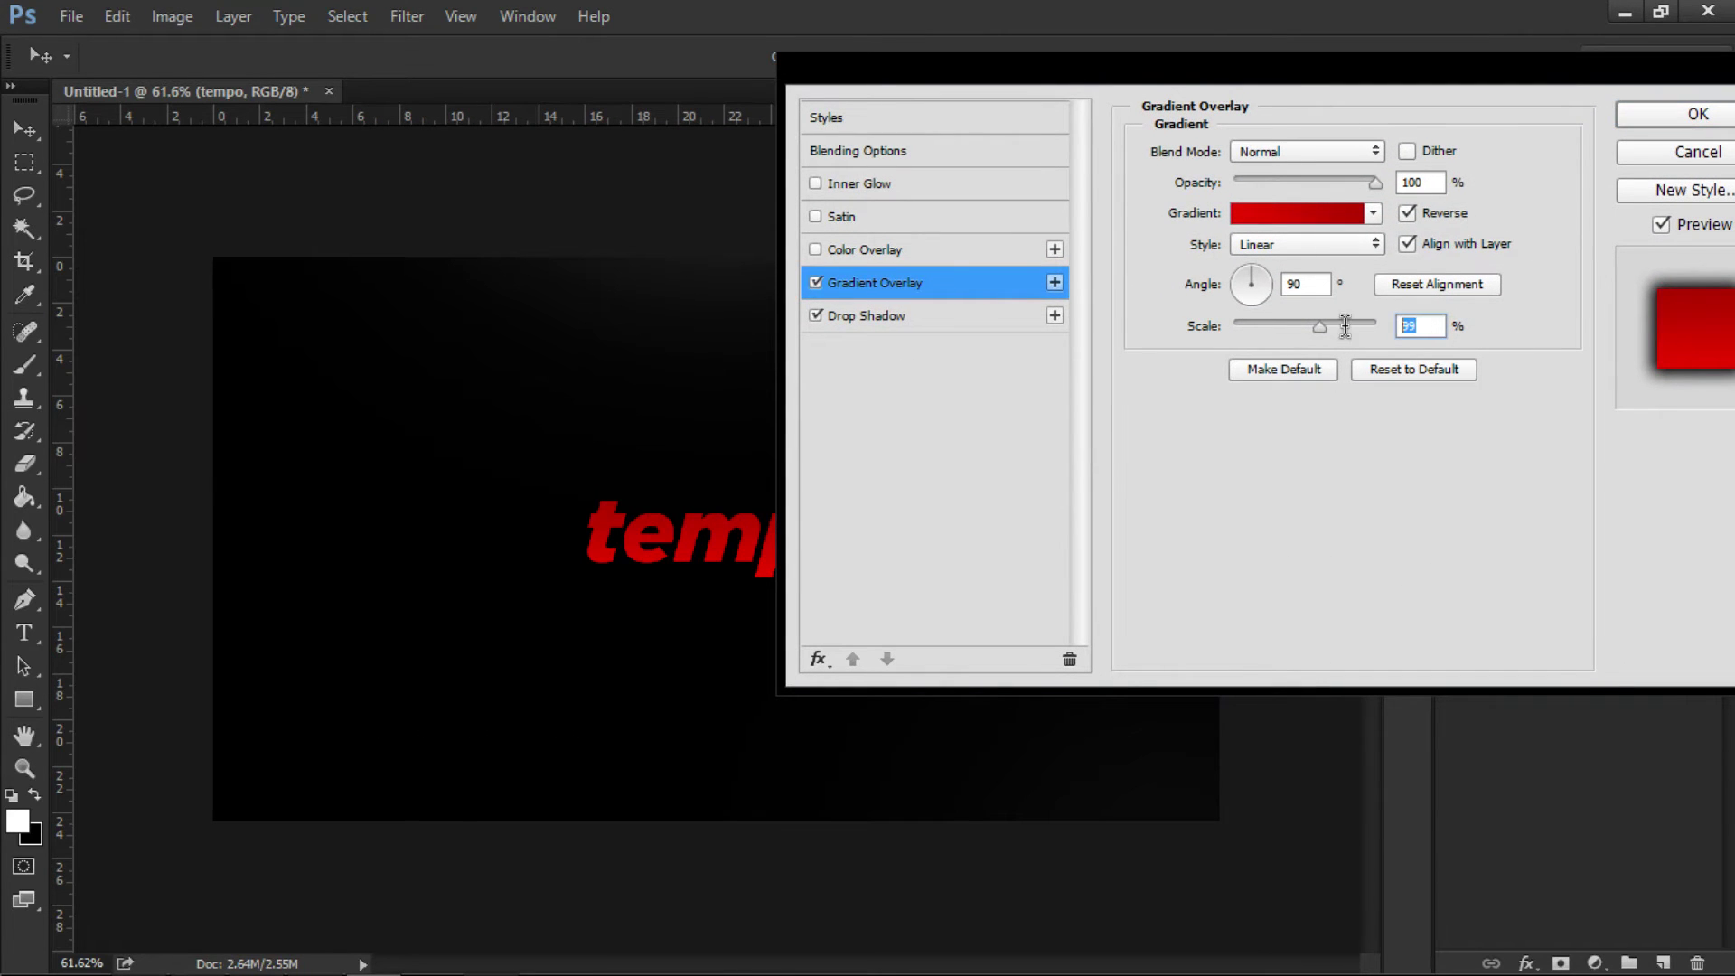
text(130)
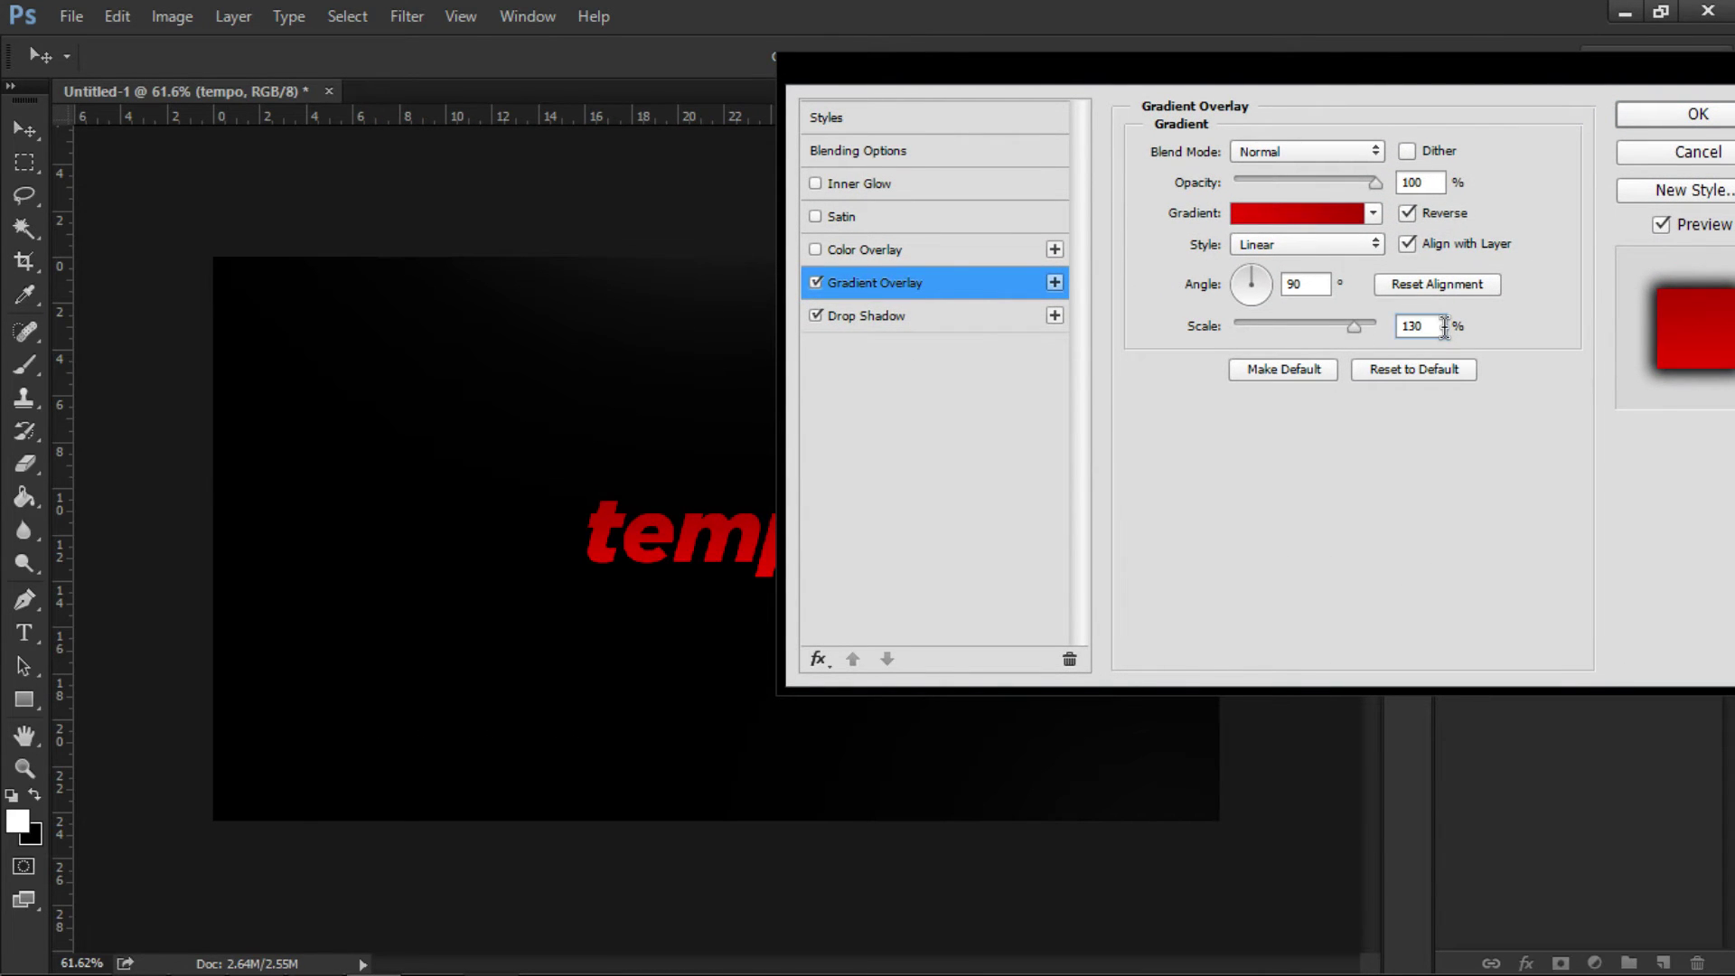
- Move the dialog to reveal the word, leave dithering off, and zoom on the text
drag(1477, 88, 1632, 72)
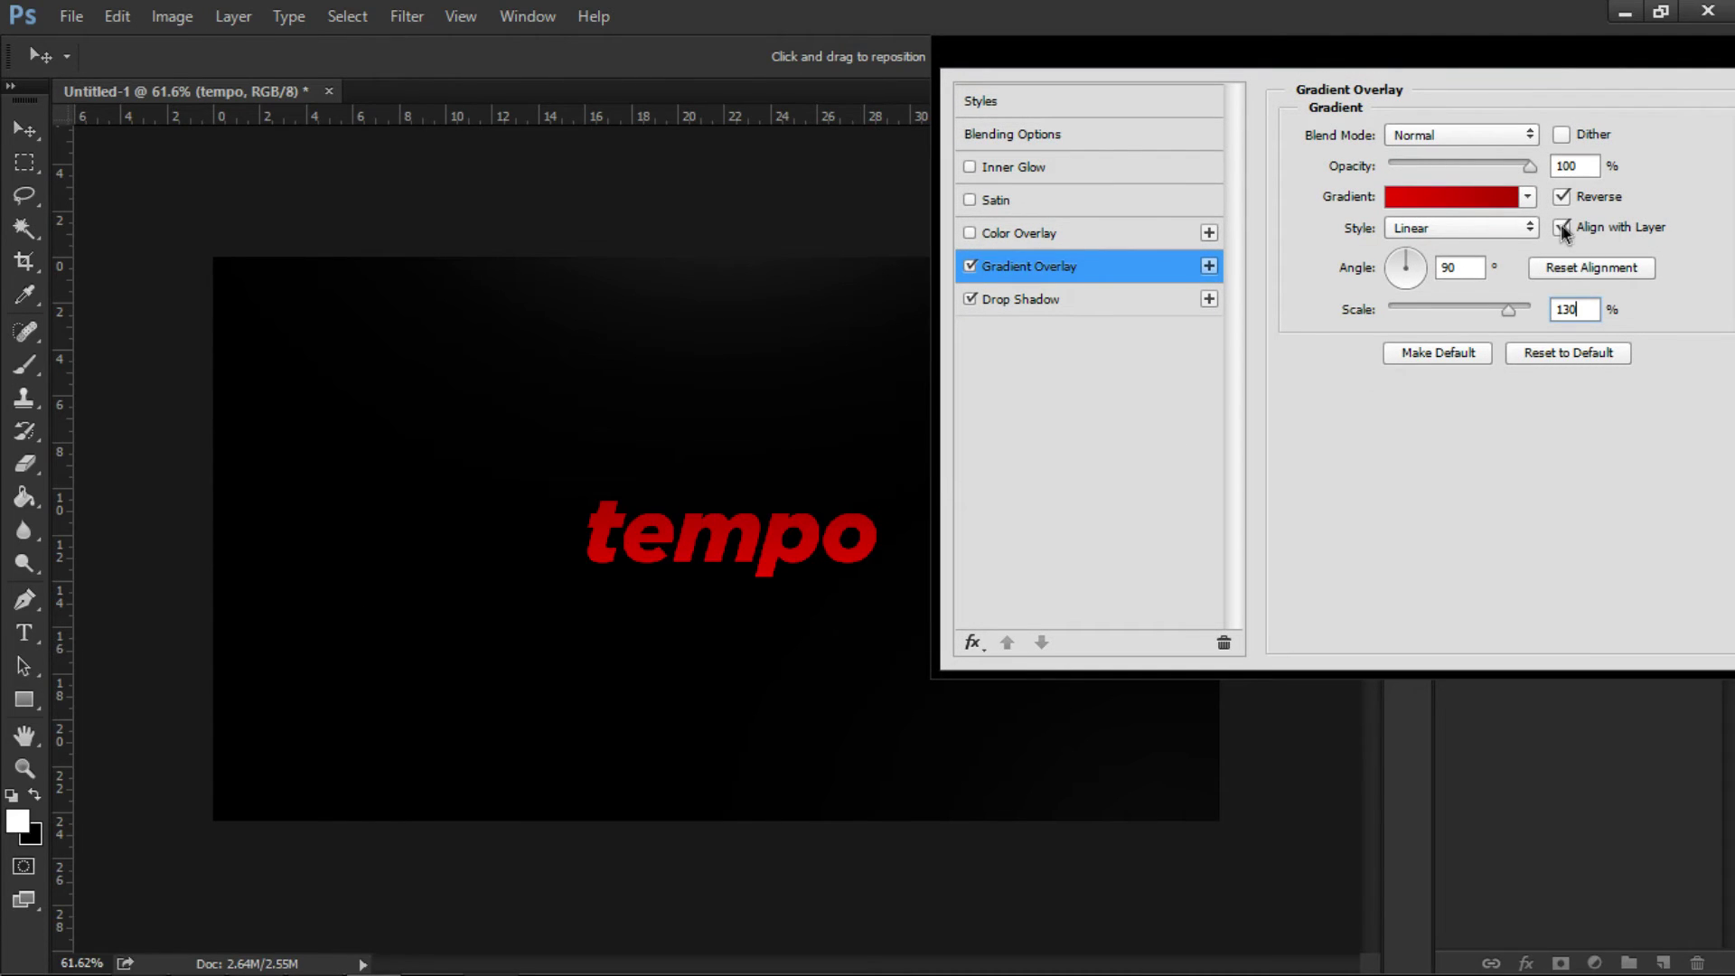
click(1561, 135)
click(1561, 135)
scroll(659, 561, down, 1)
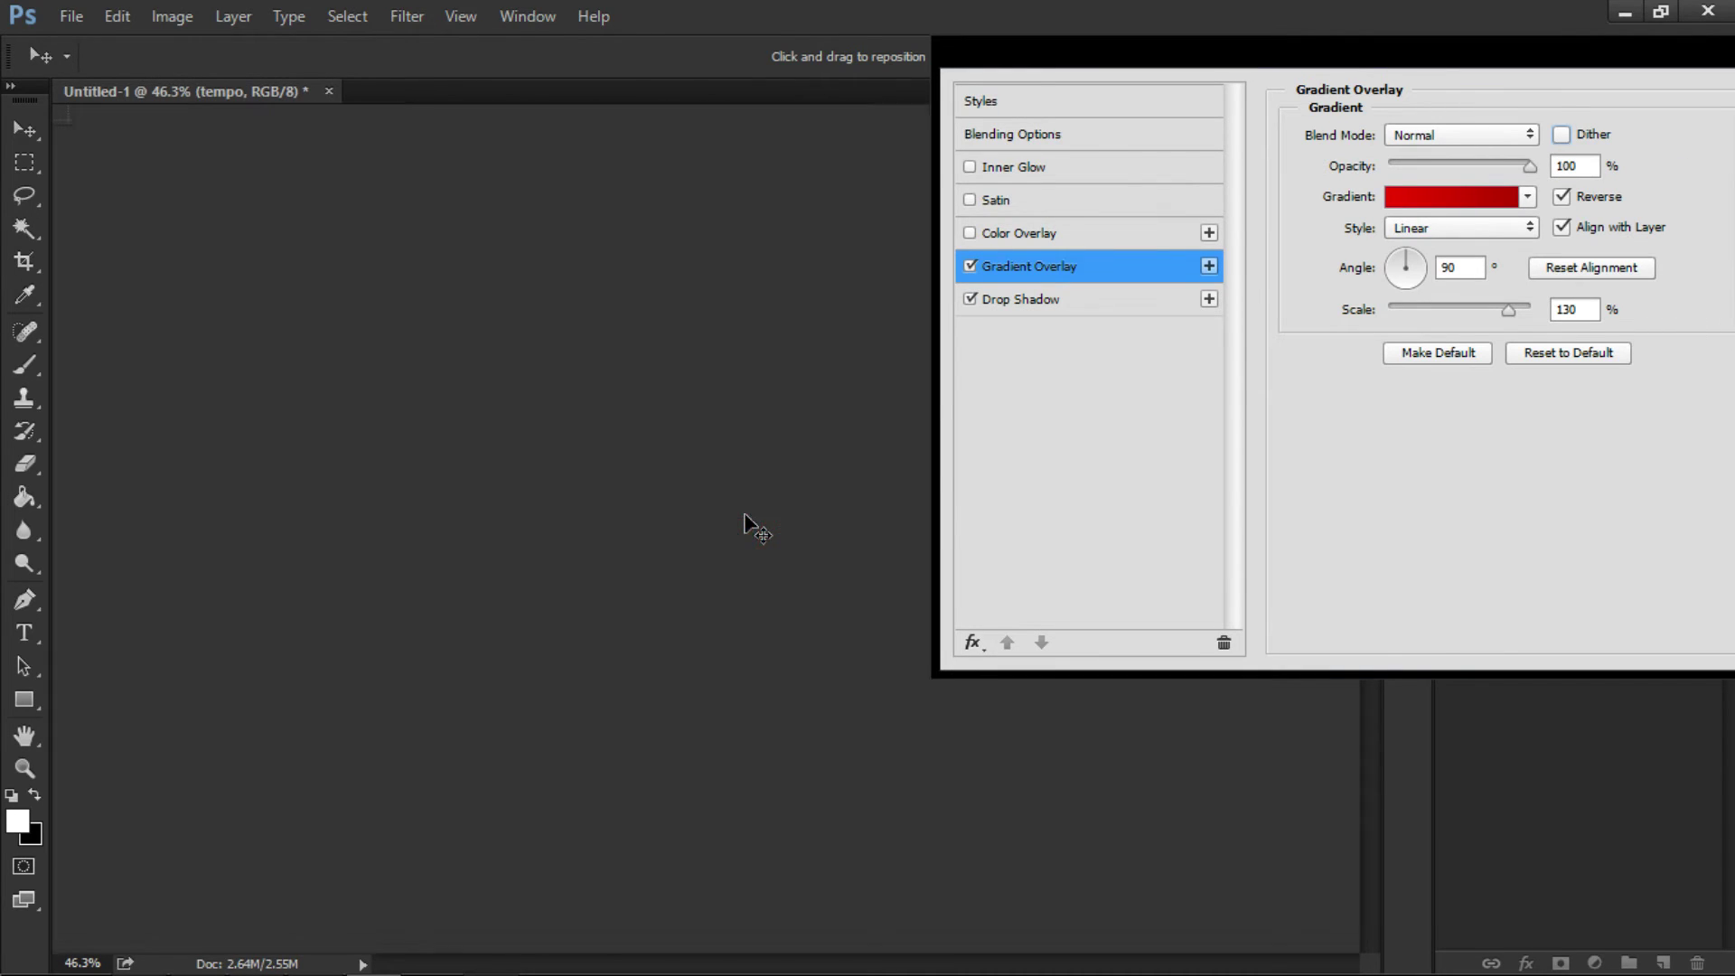
scroll(782, 523, up, 2)
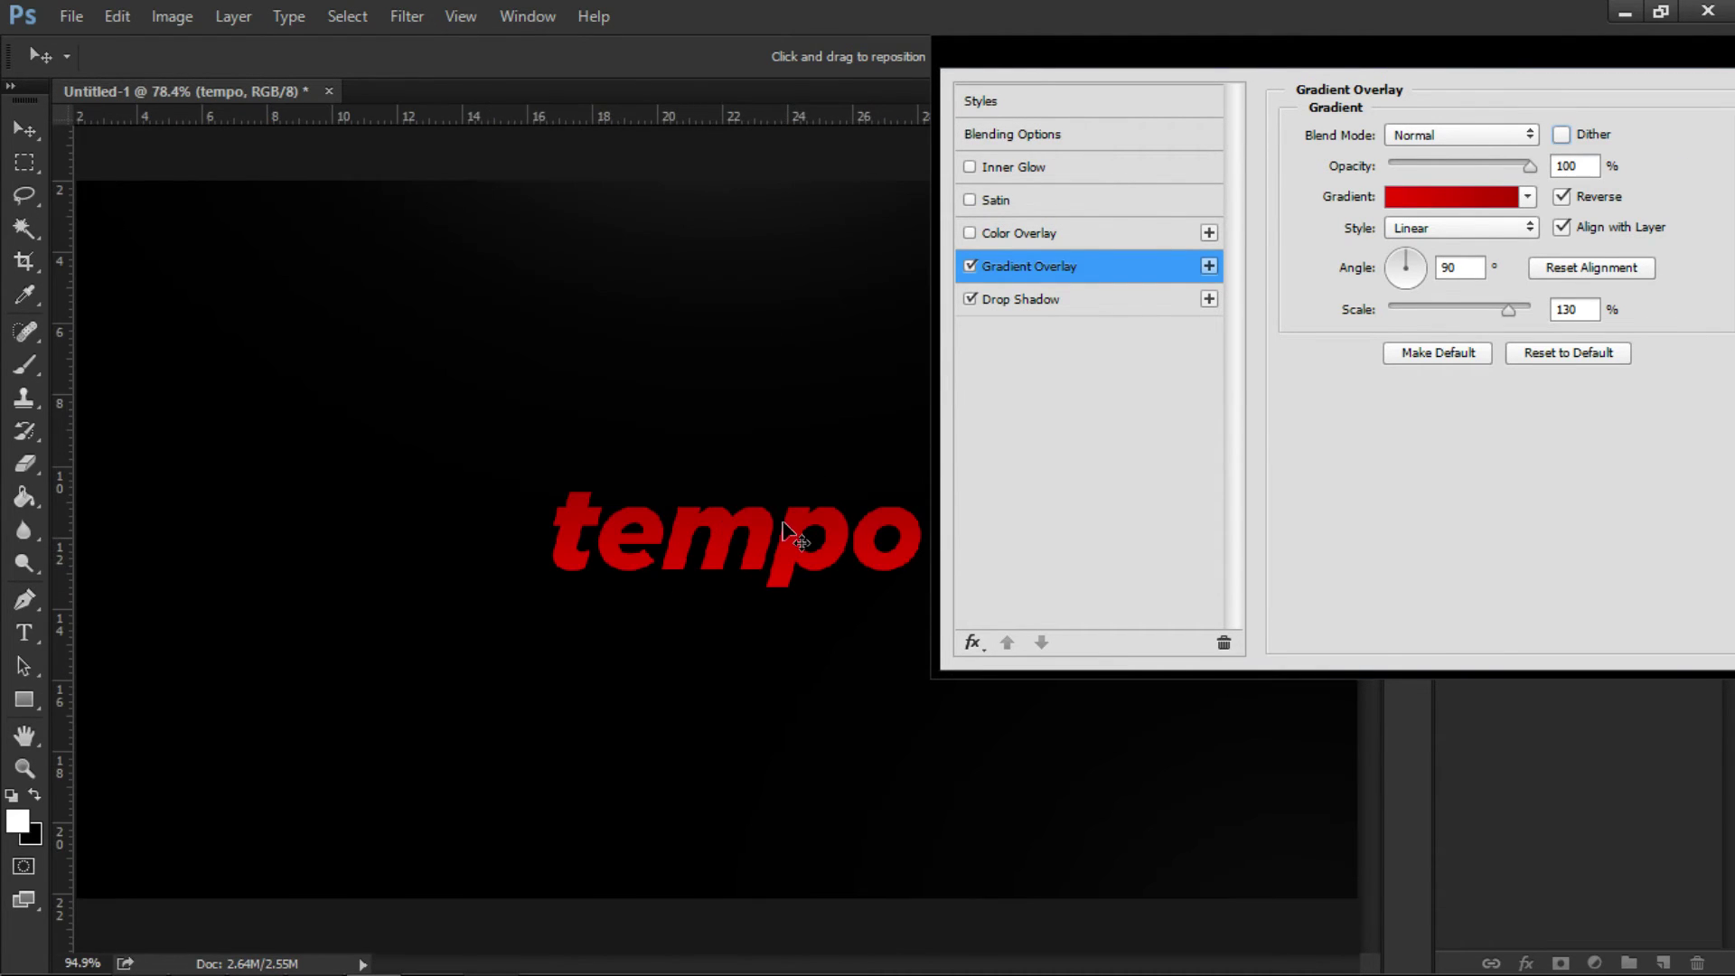
scroll(784, 523, up, 1)
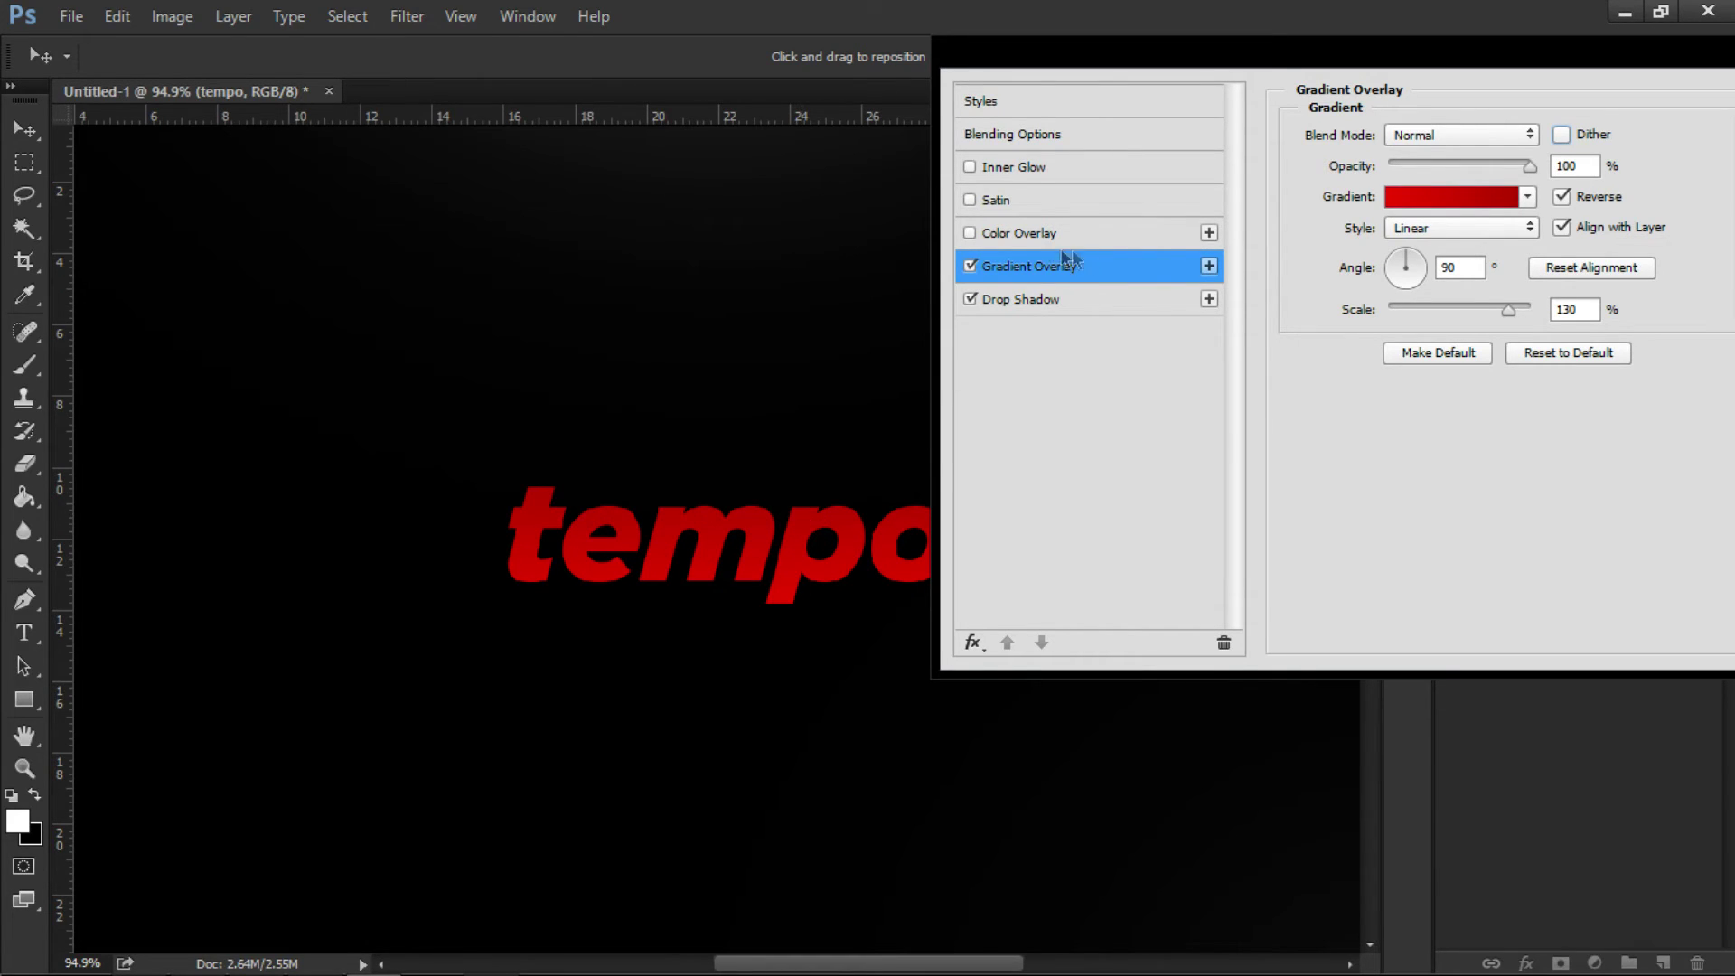
- Enable Color Overlay in Hue mode with pale #d7e6ed colour at 10% opacity
click(969, 234)
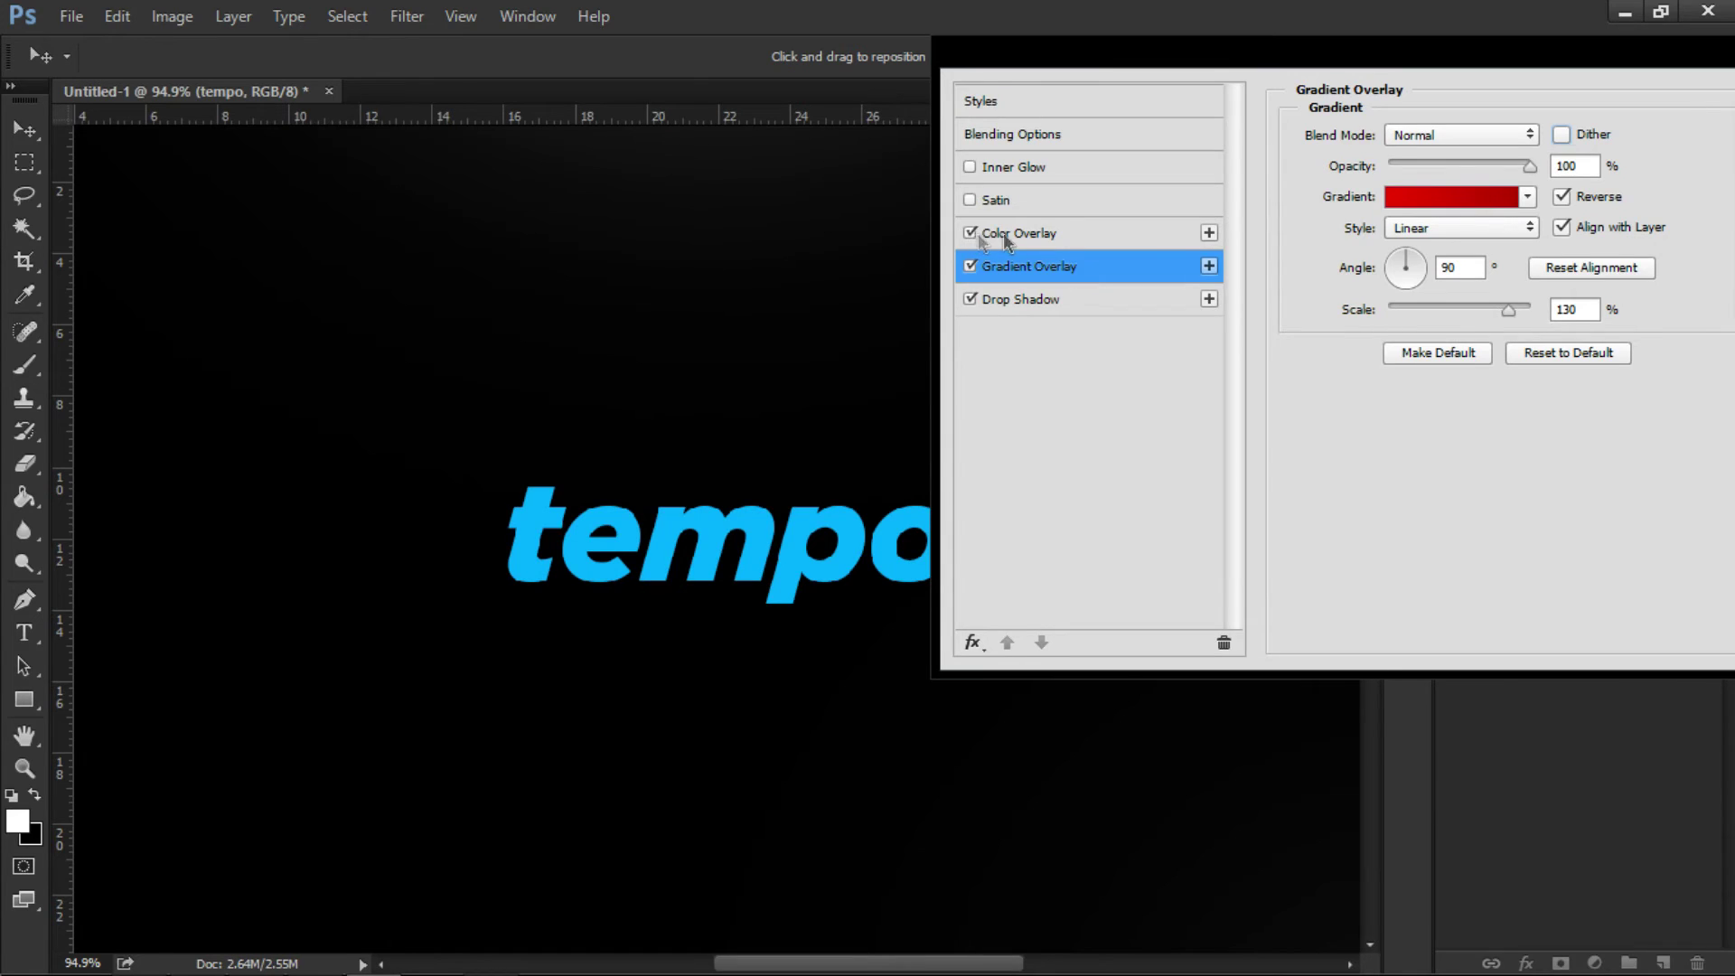
click(1013, 233)
click(1473, 136)
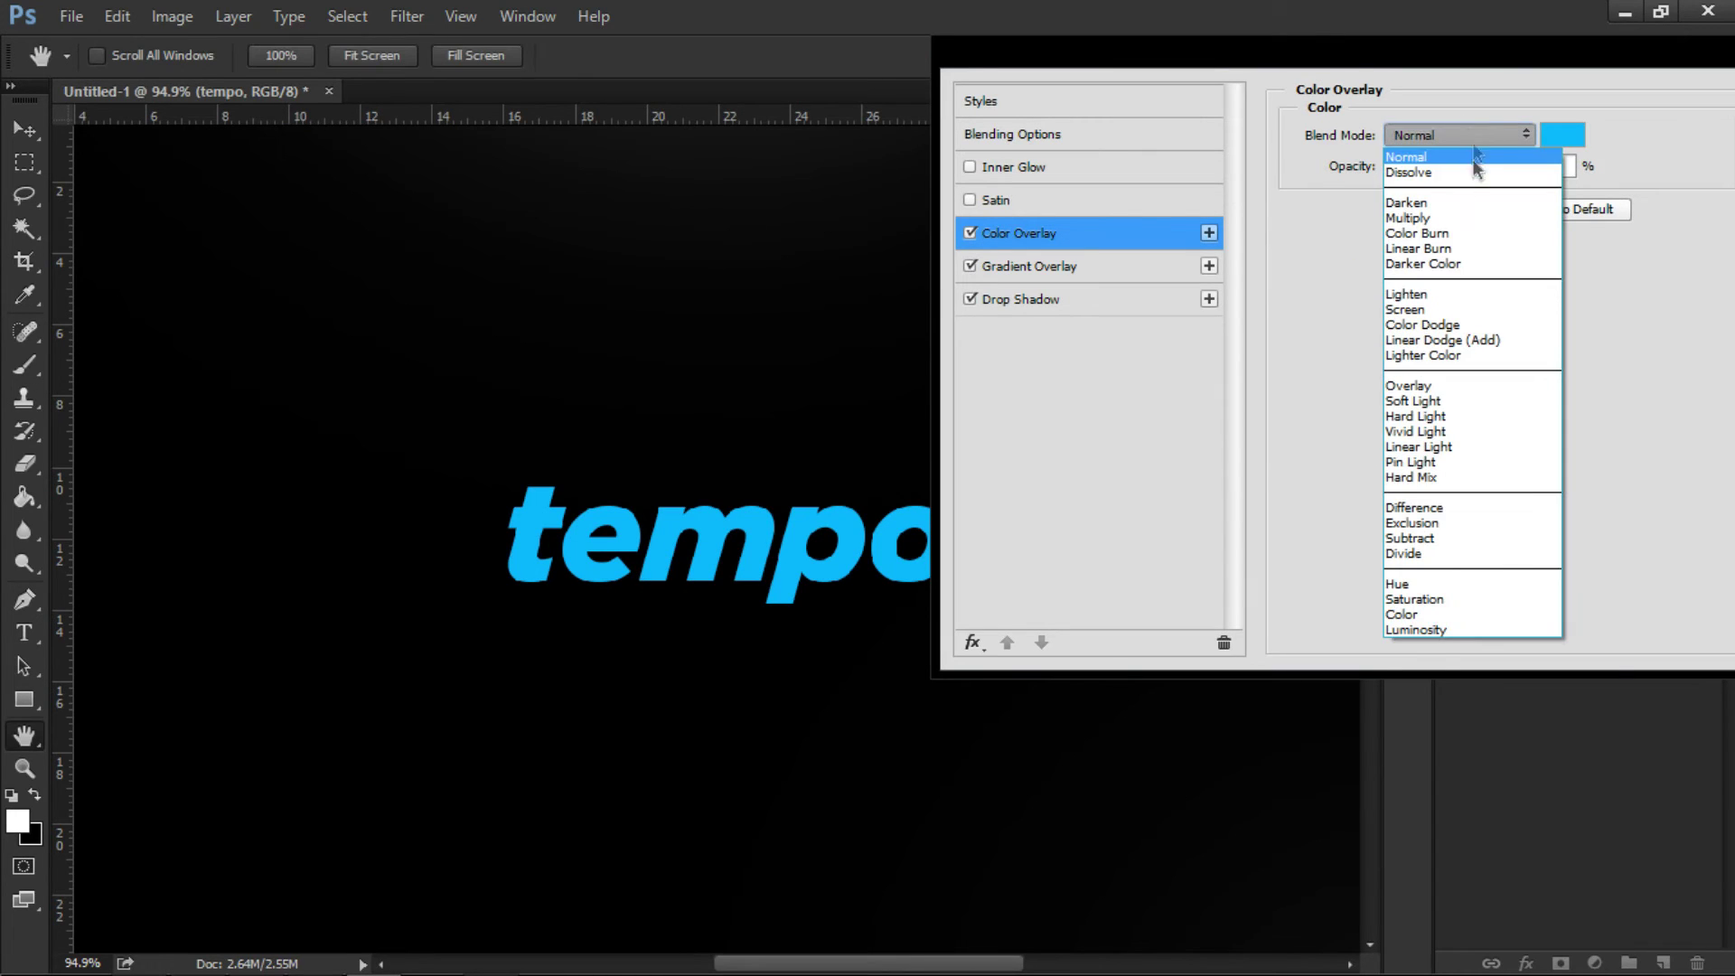
click(1428, 584)
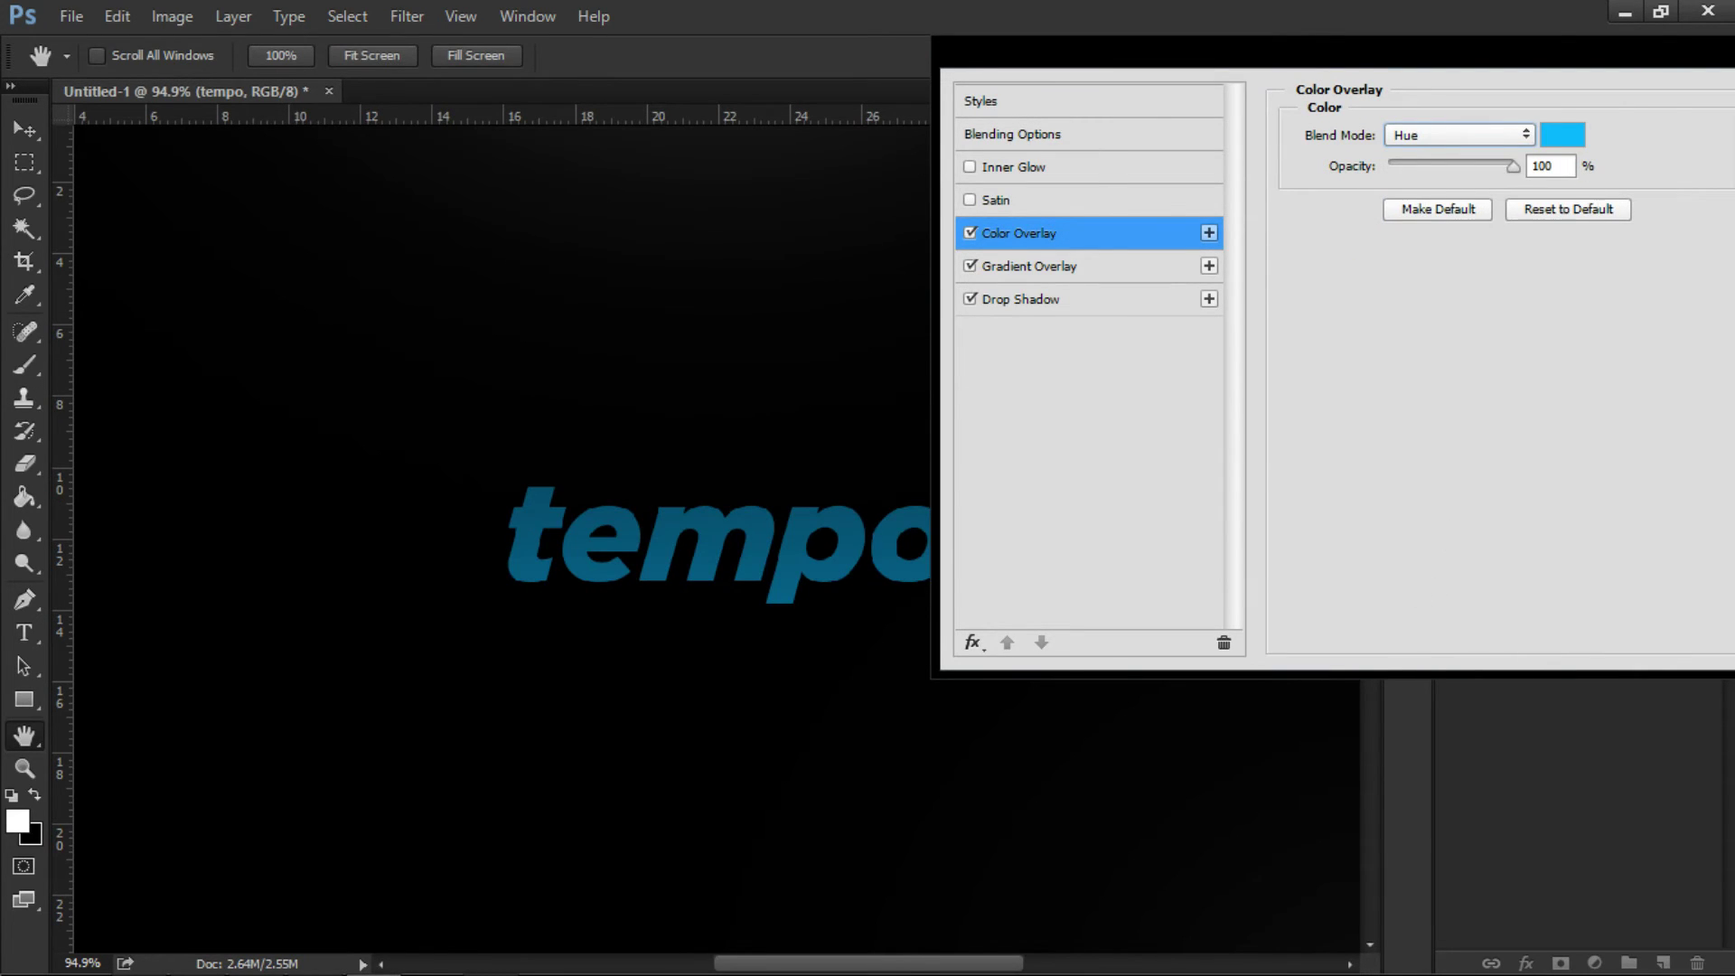
click(1563, 135)
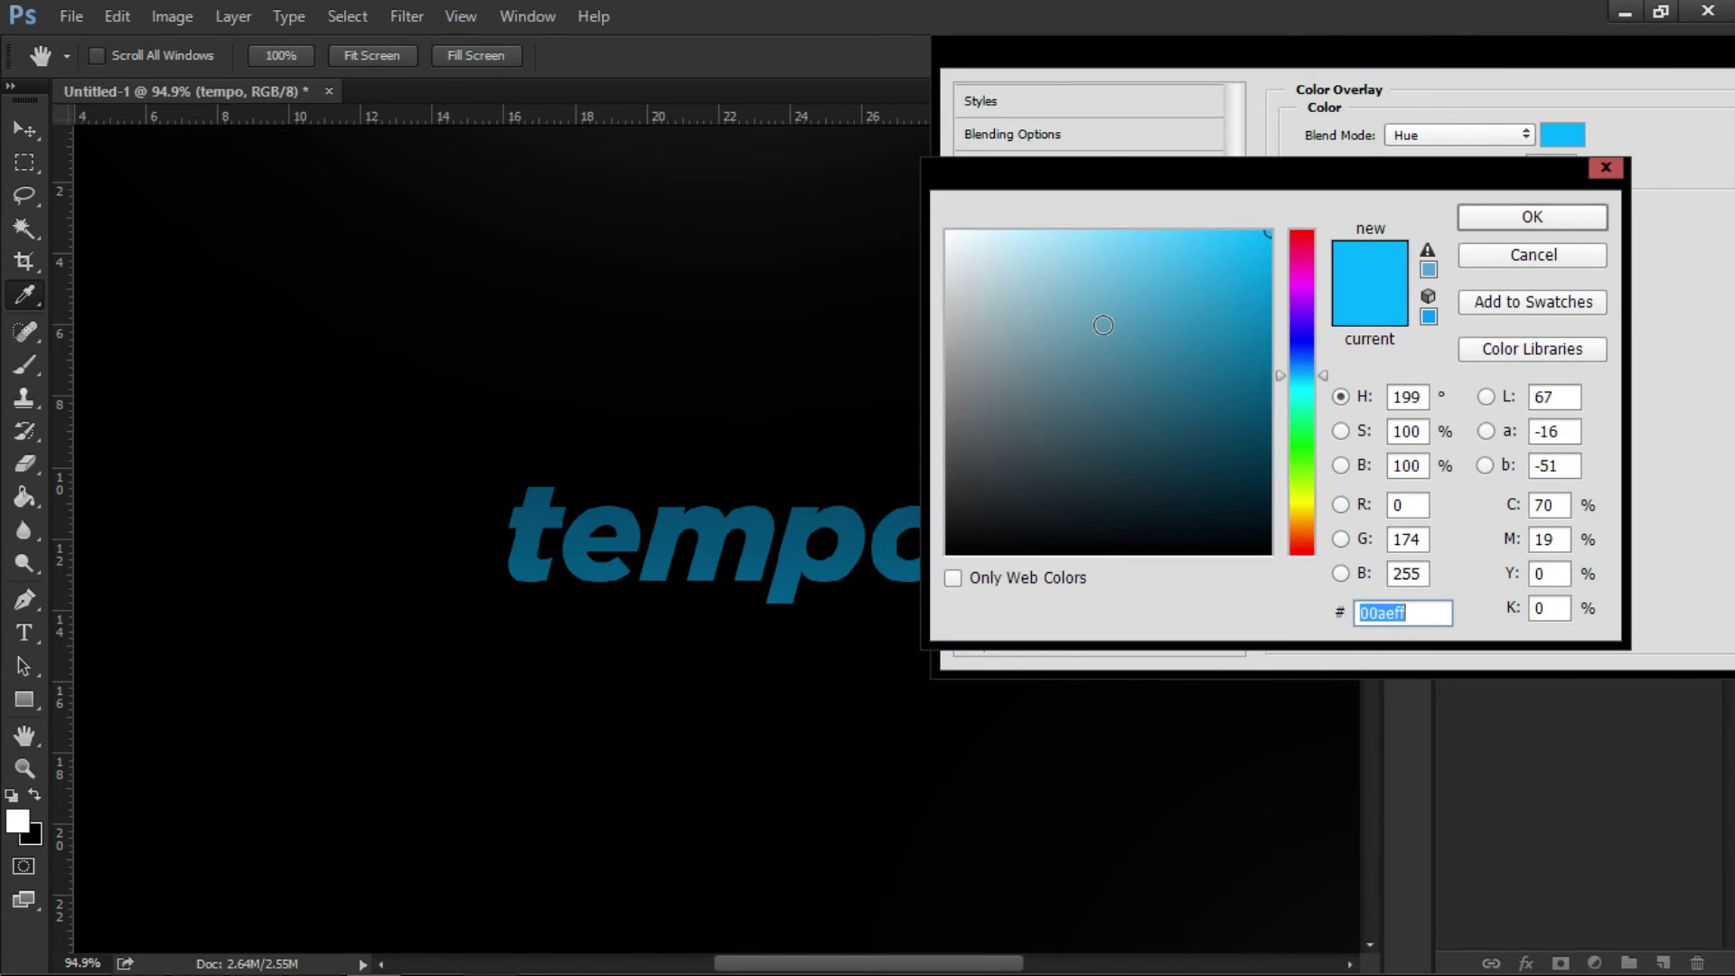
click(461, 16)
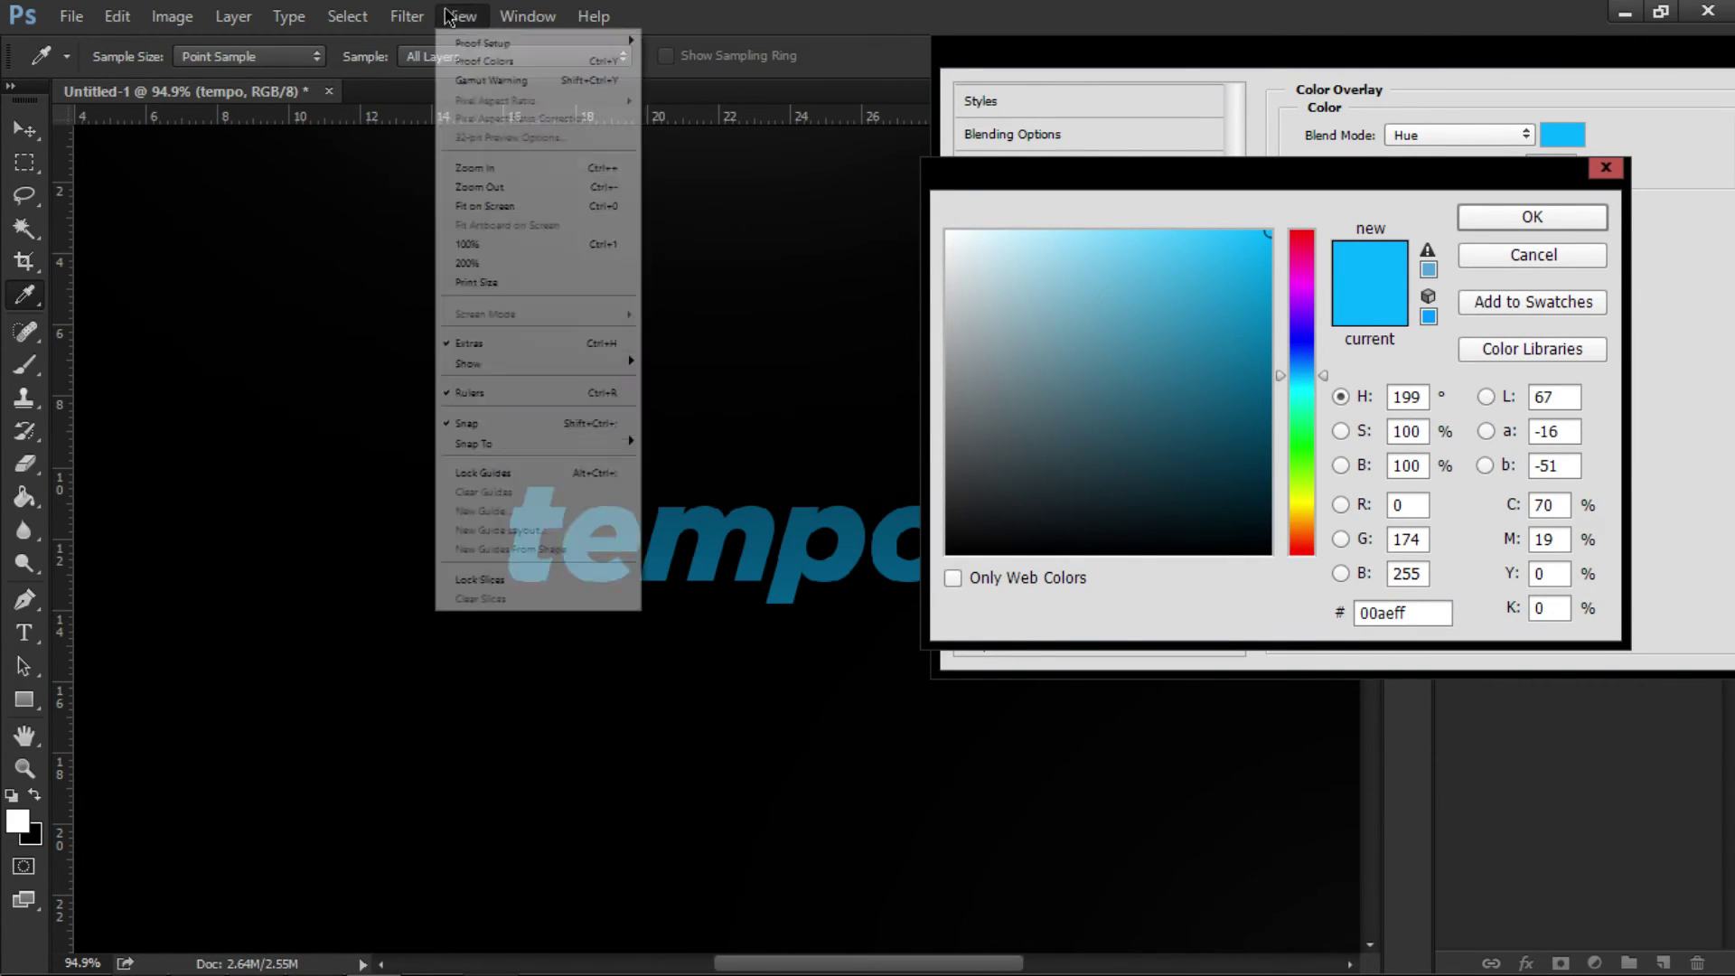
click(975, 248)
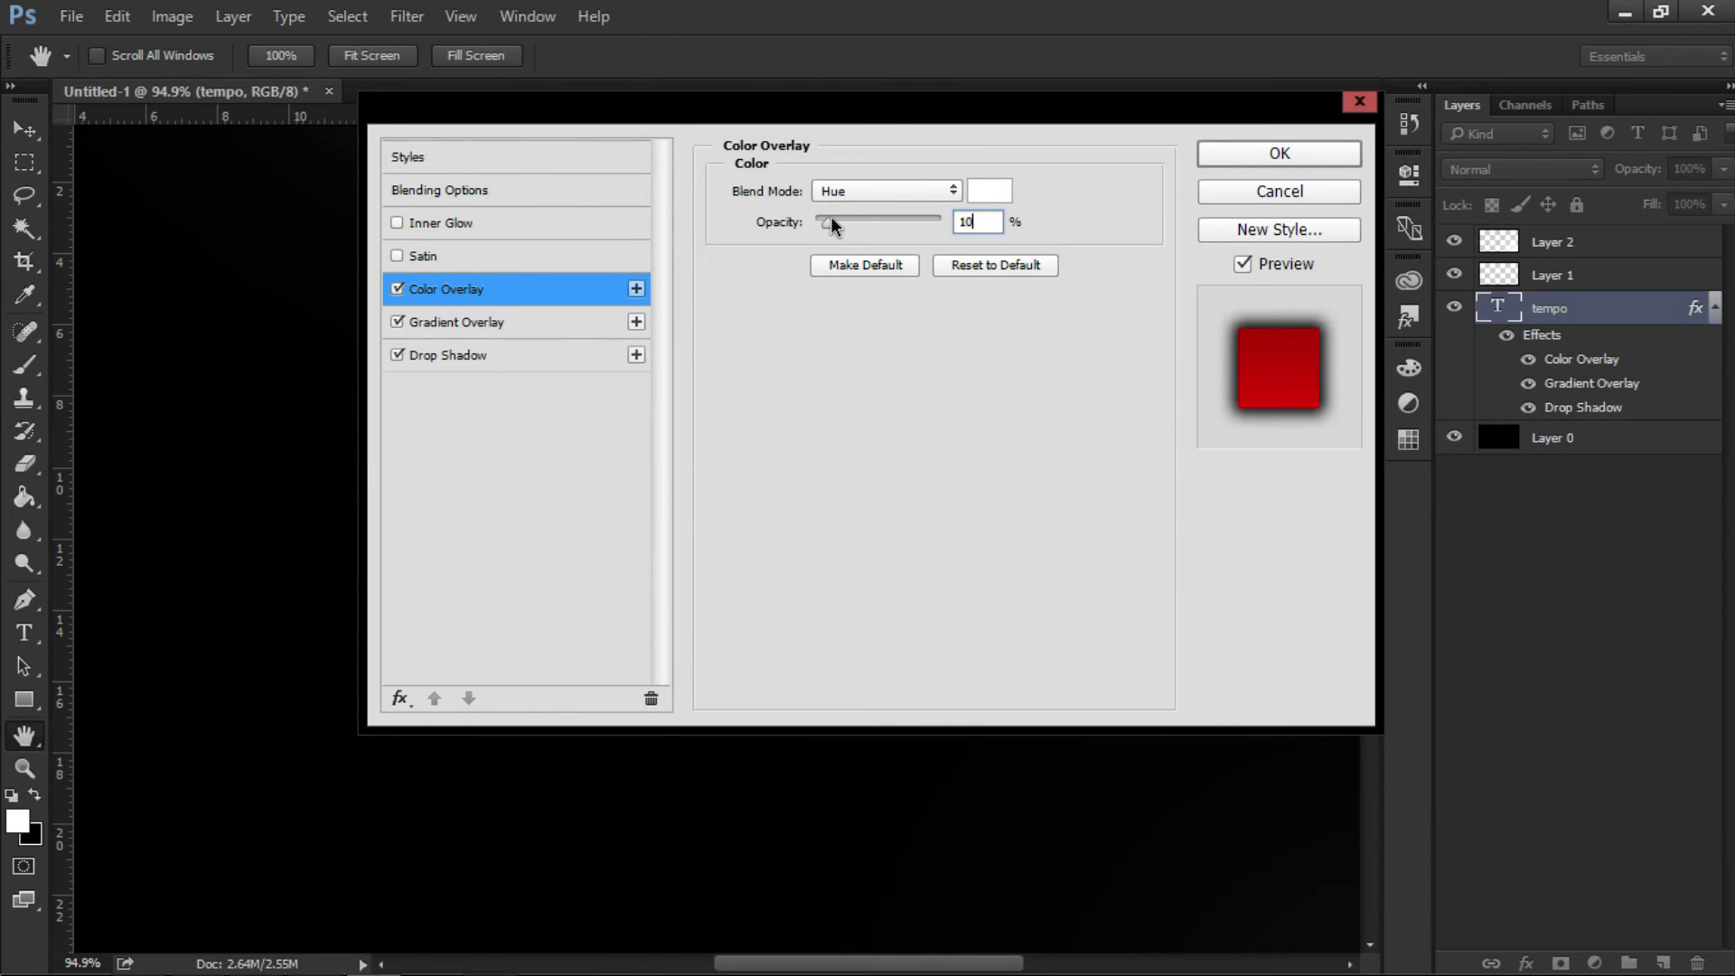
drag(936, 112, 1525, 106)
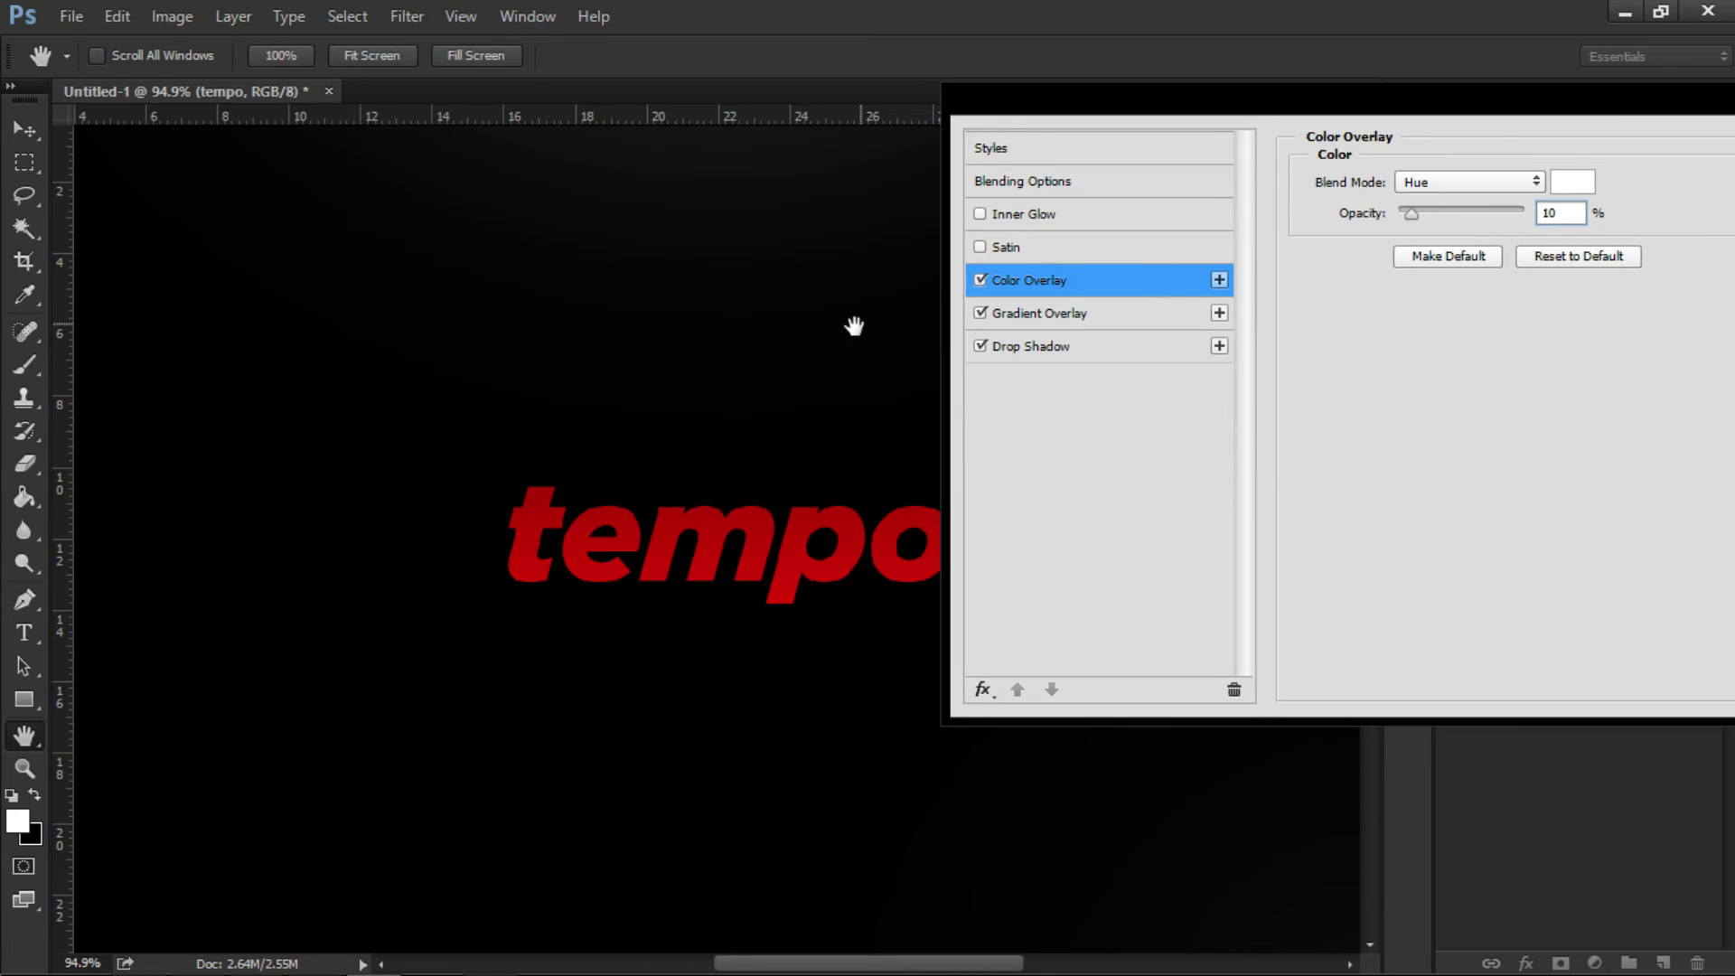
click(981, 246)
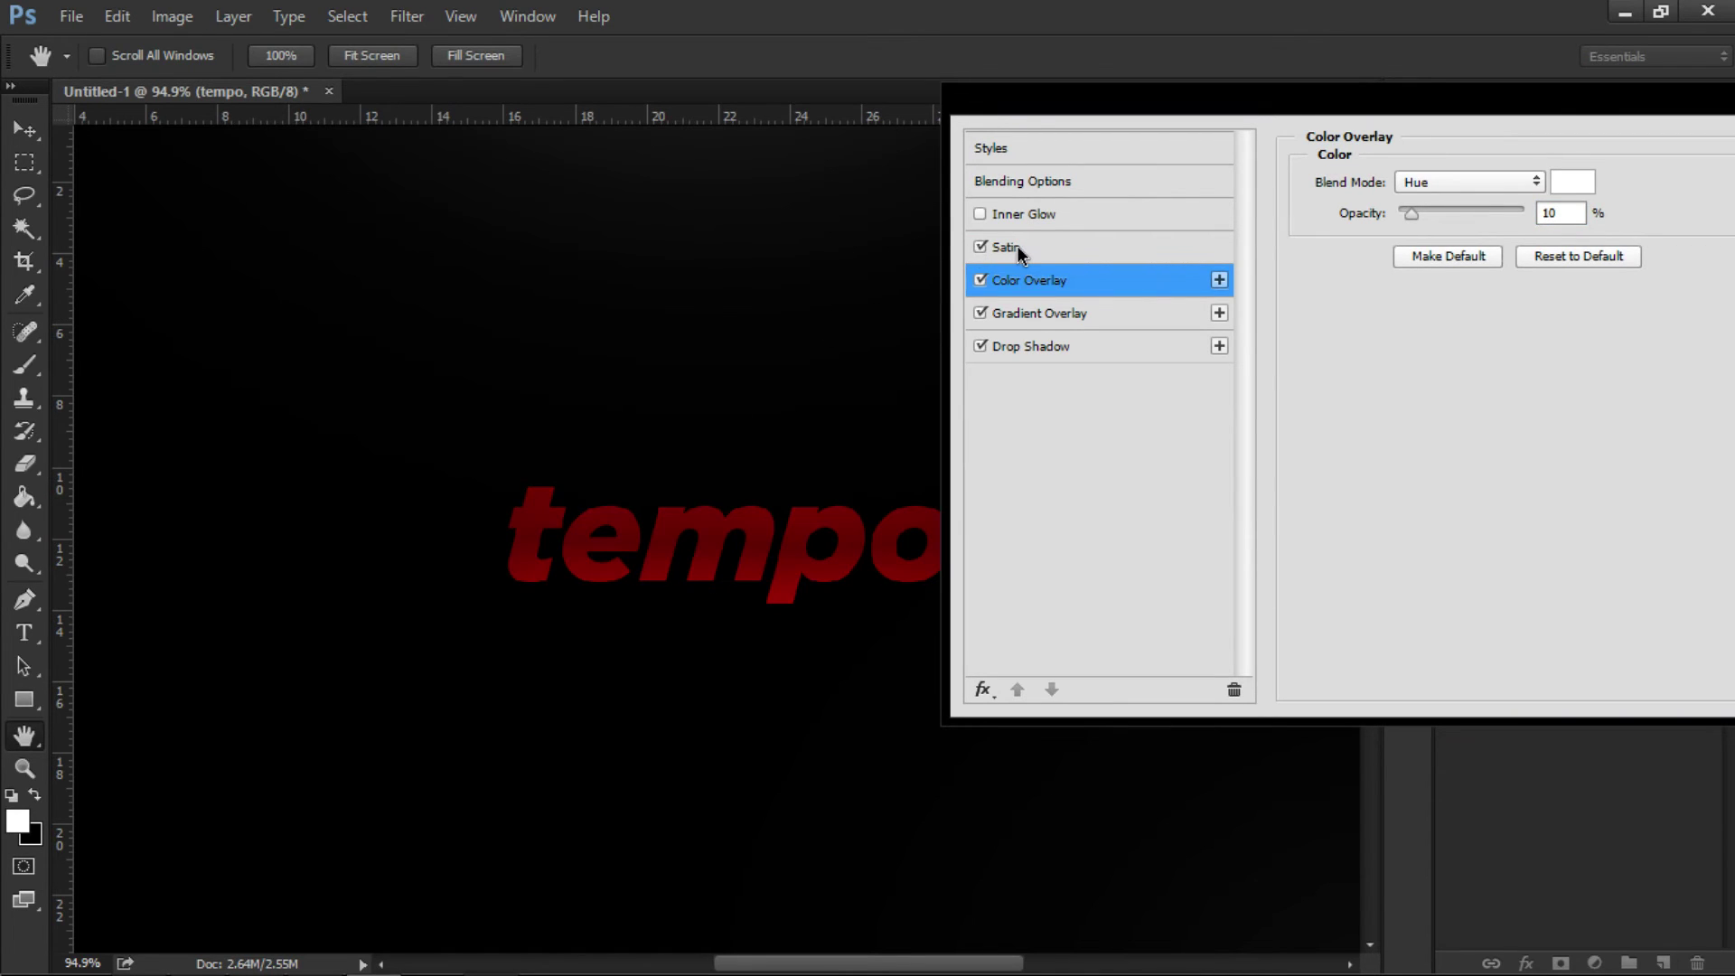
- Set the Satin opacity to 10%, keeping 50 px distance, 80 px size and default contour
click(1018, 247)
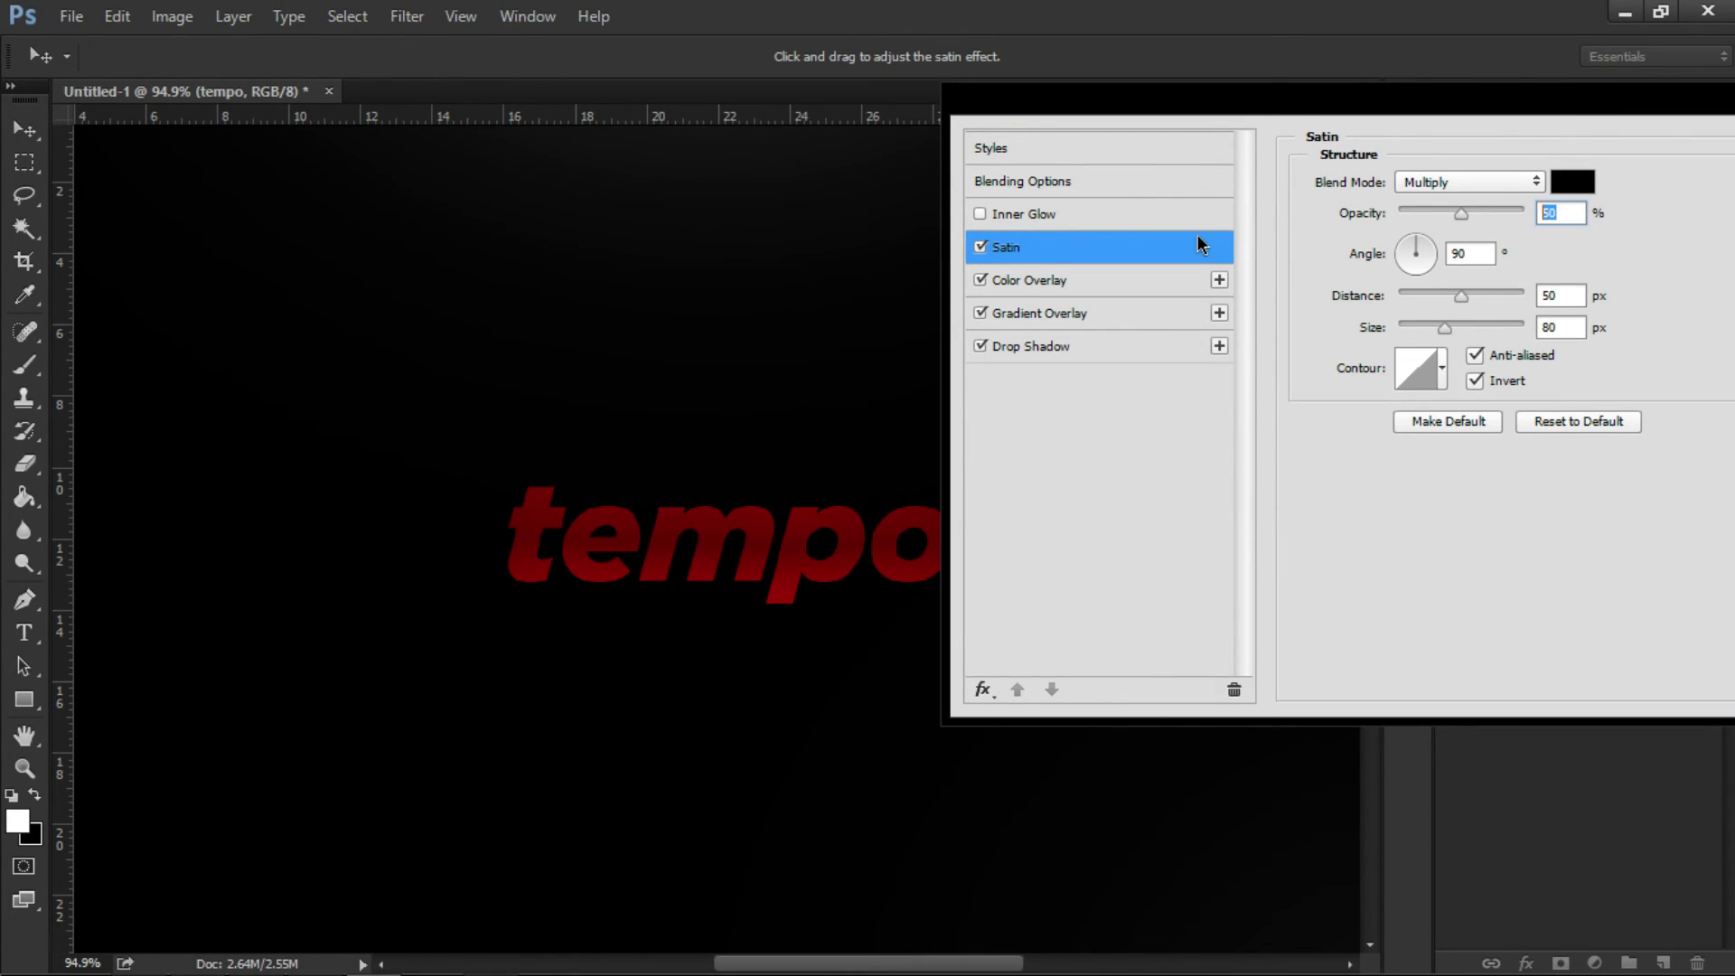
text(10)
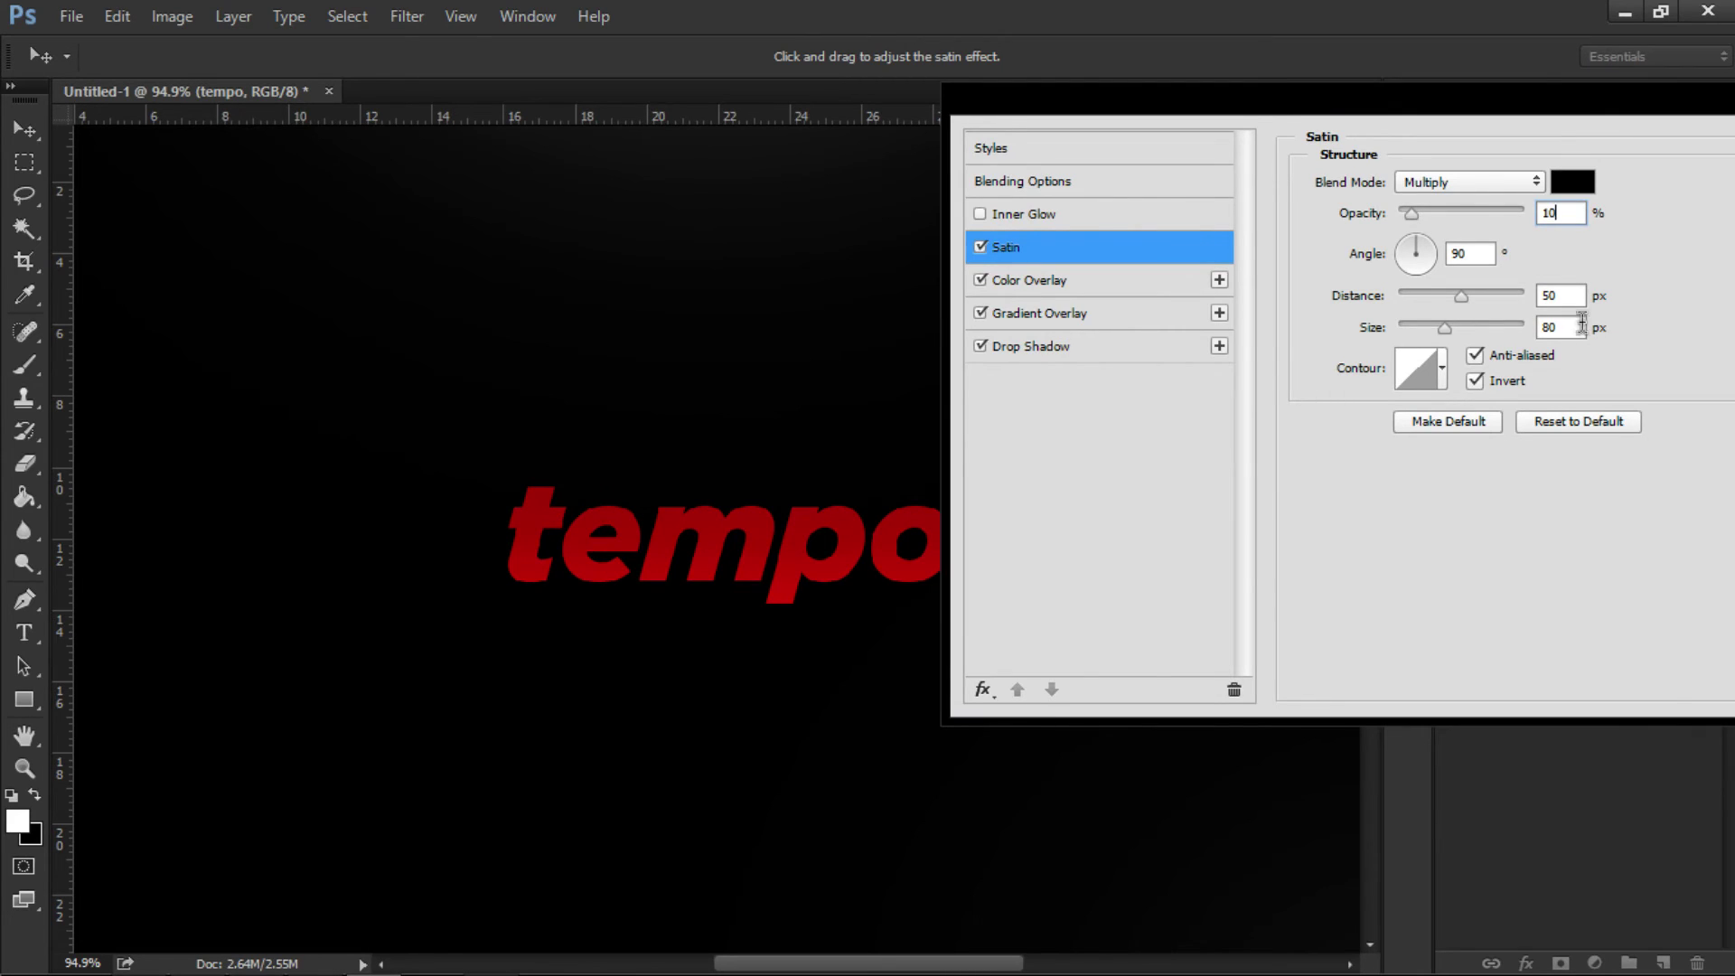
click(1573, 296)
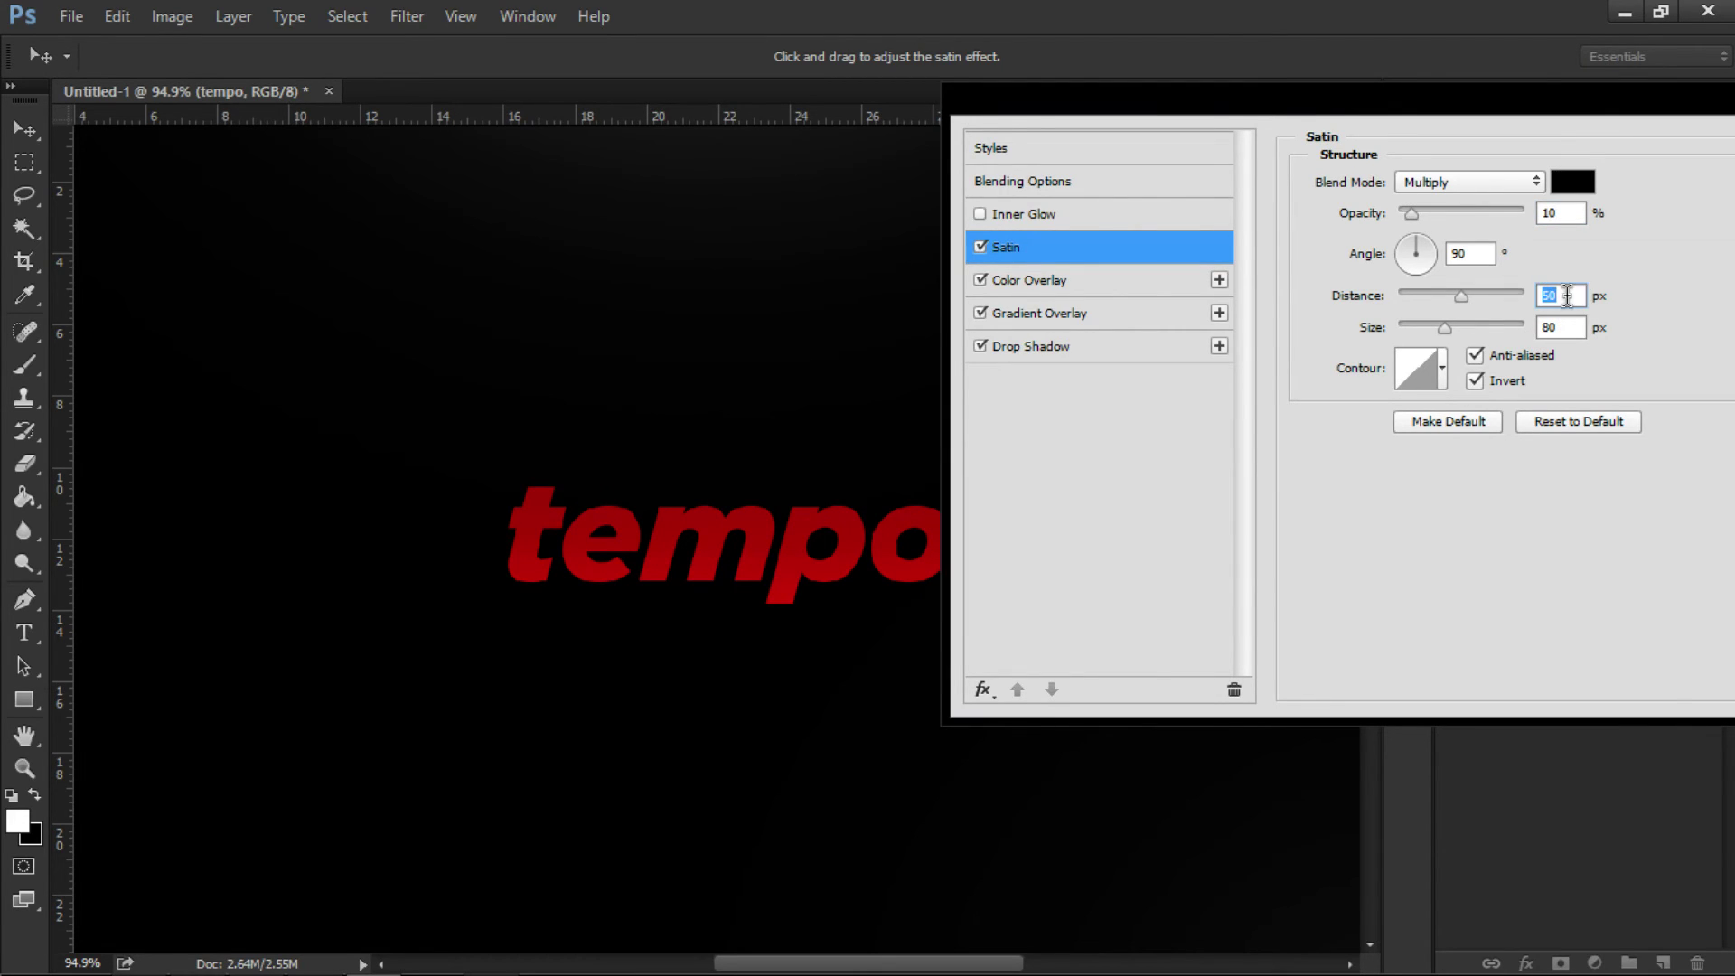
click(1568, 295)
double_click(1567, 295)
double_click(1577, 331)
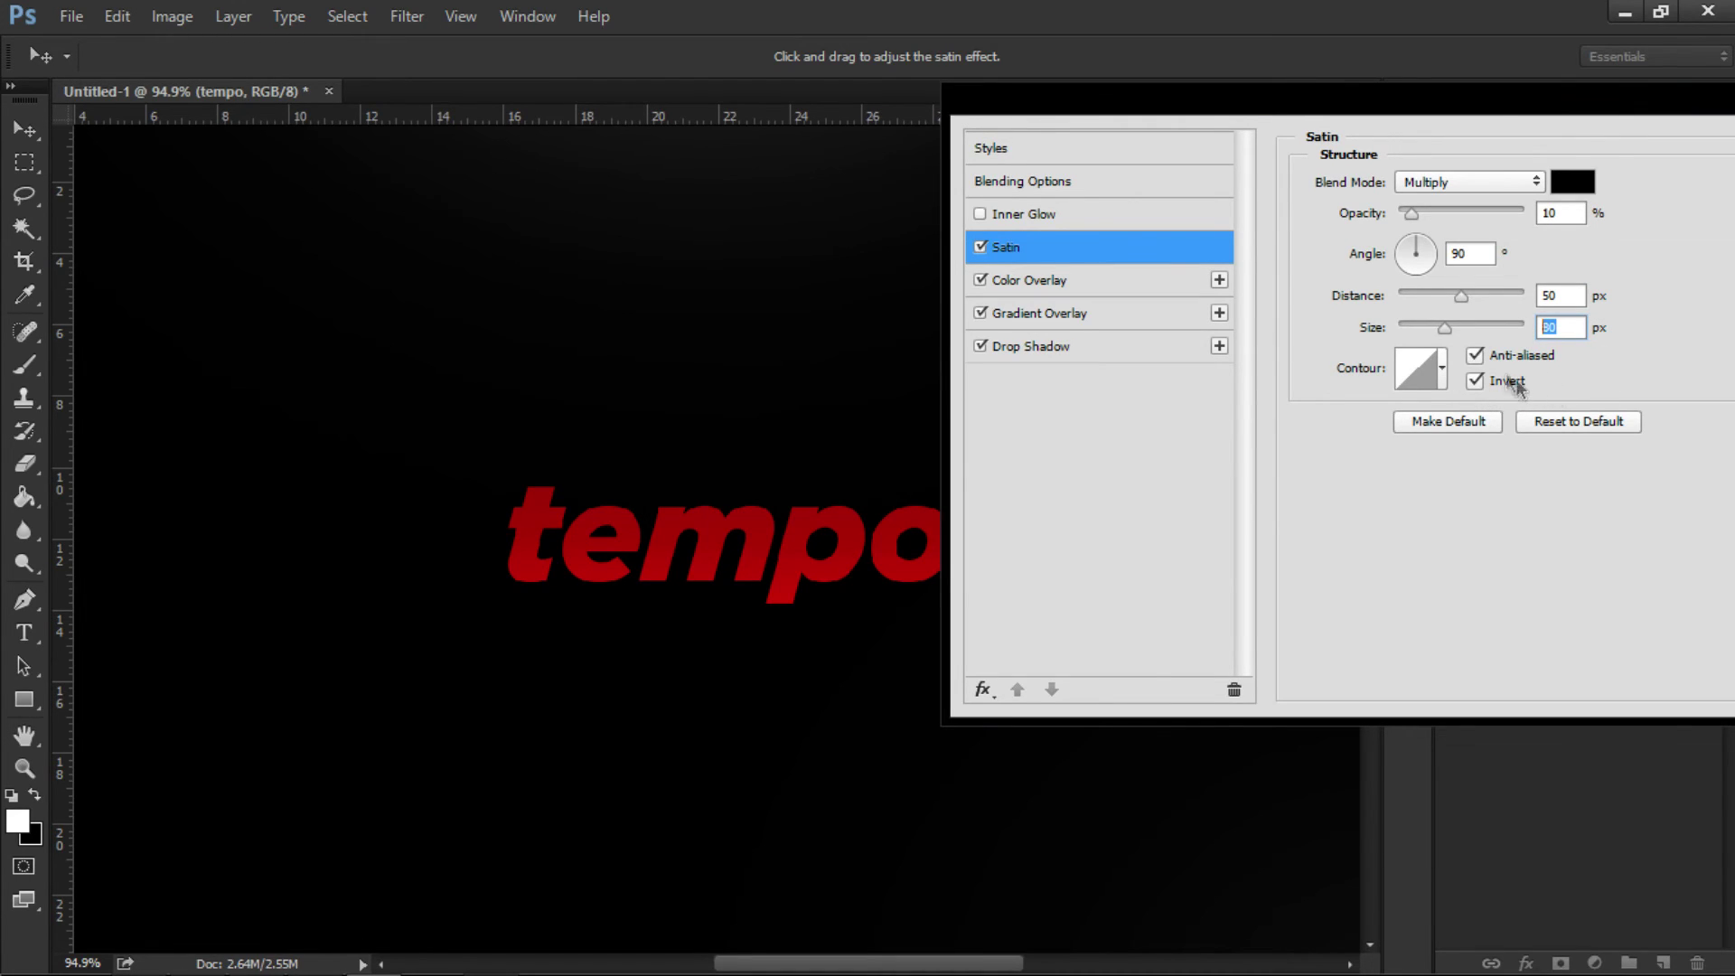
click(1443, 368)
click(1442, 367)
click(980, 213)
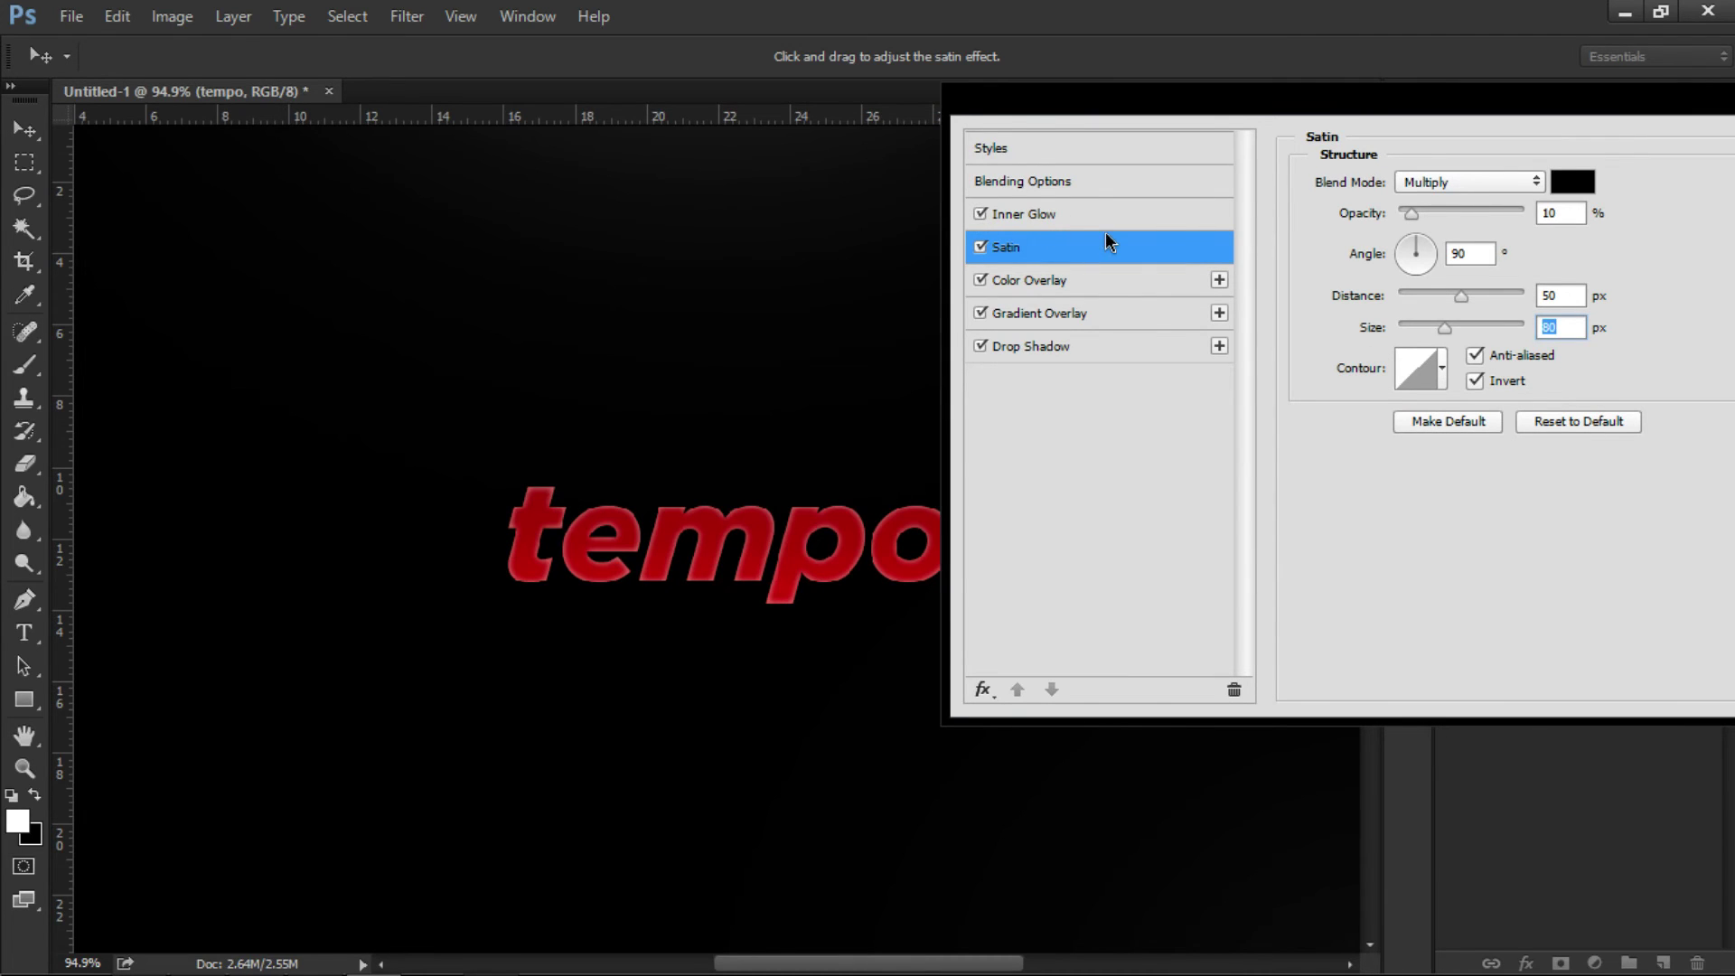
- Set Inner Glow to Vivid Light, 69% opacity, 3% choke, 8 px size, 70% range, anti-aliased
click(1063, 215)
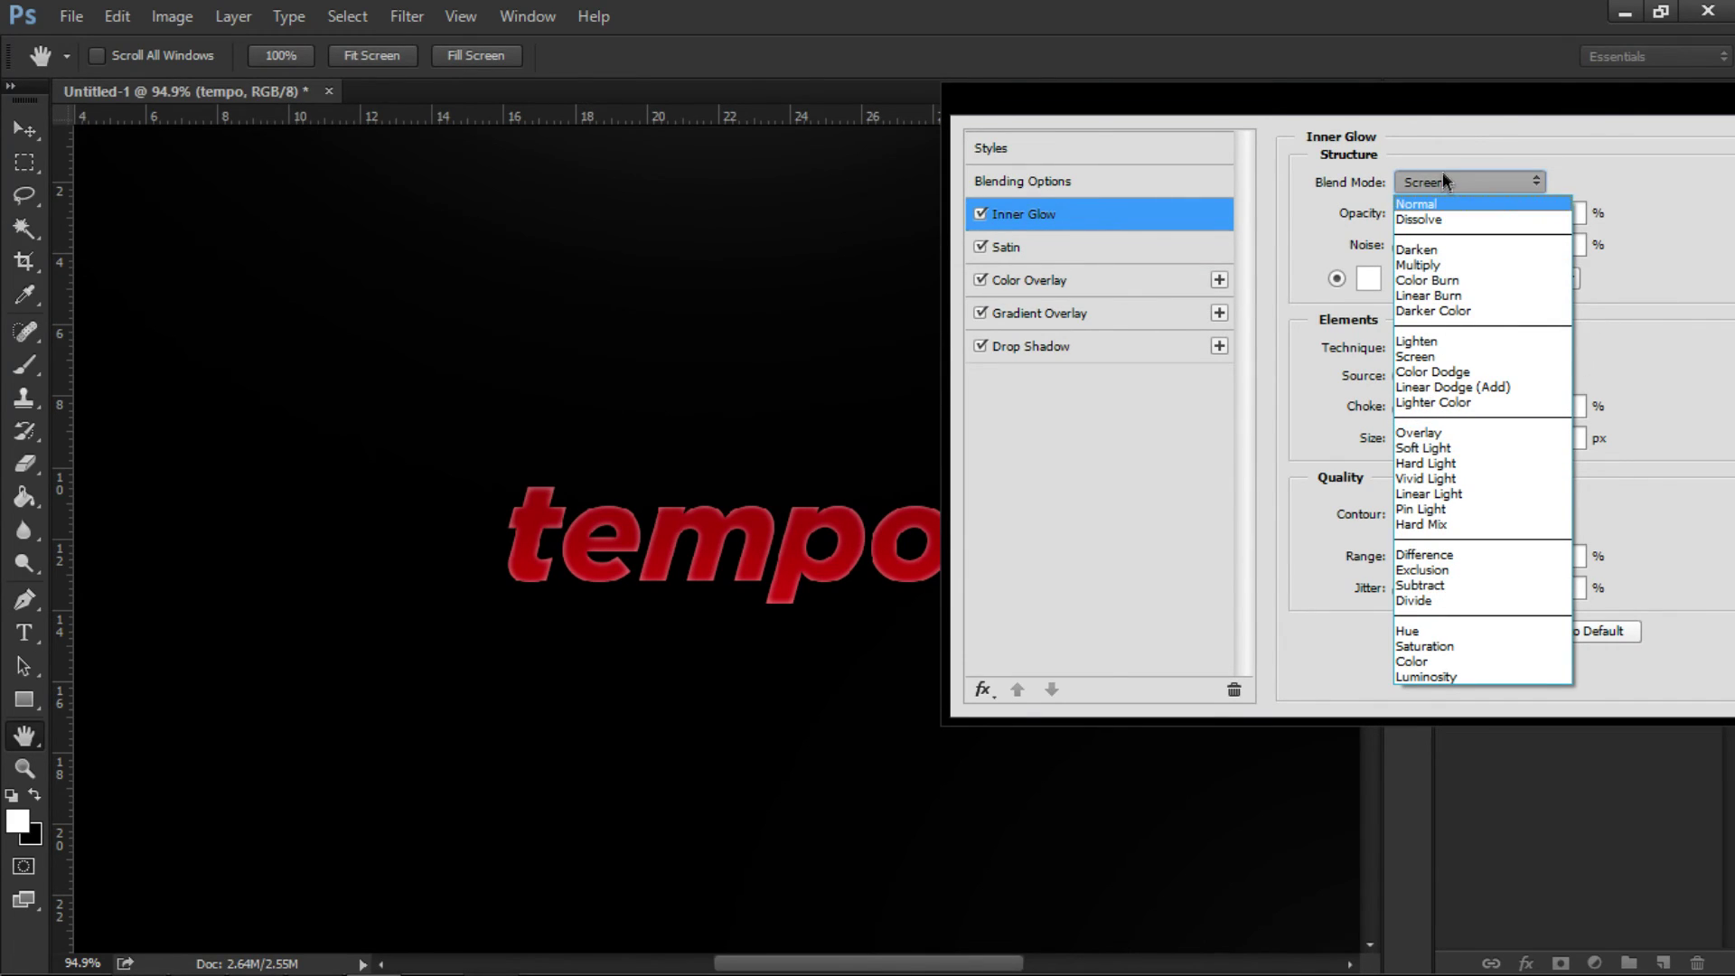
click(1437, 479)
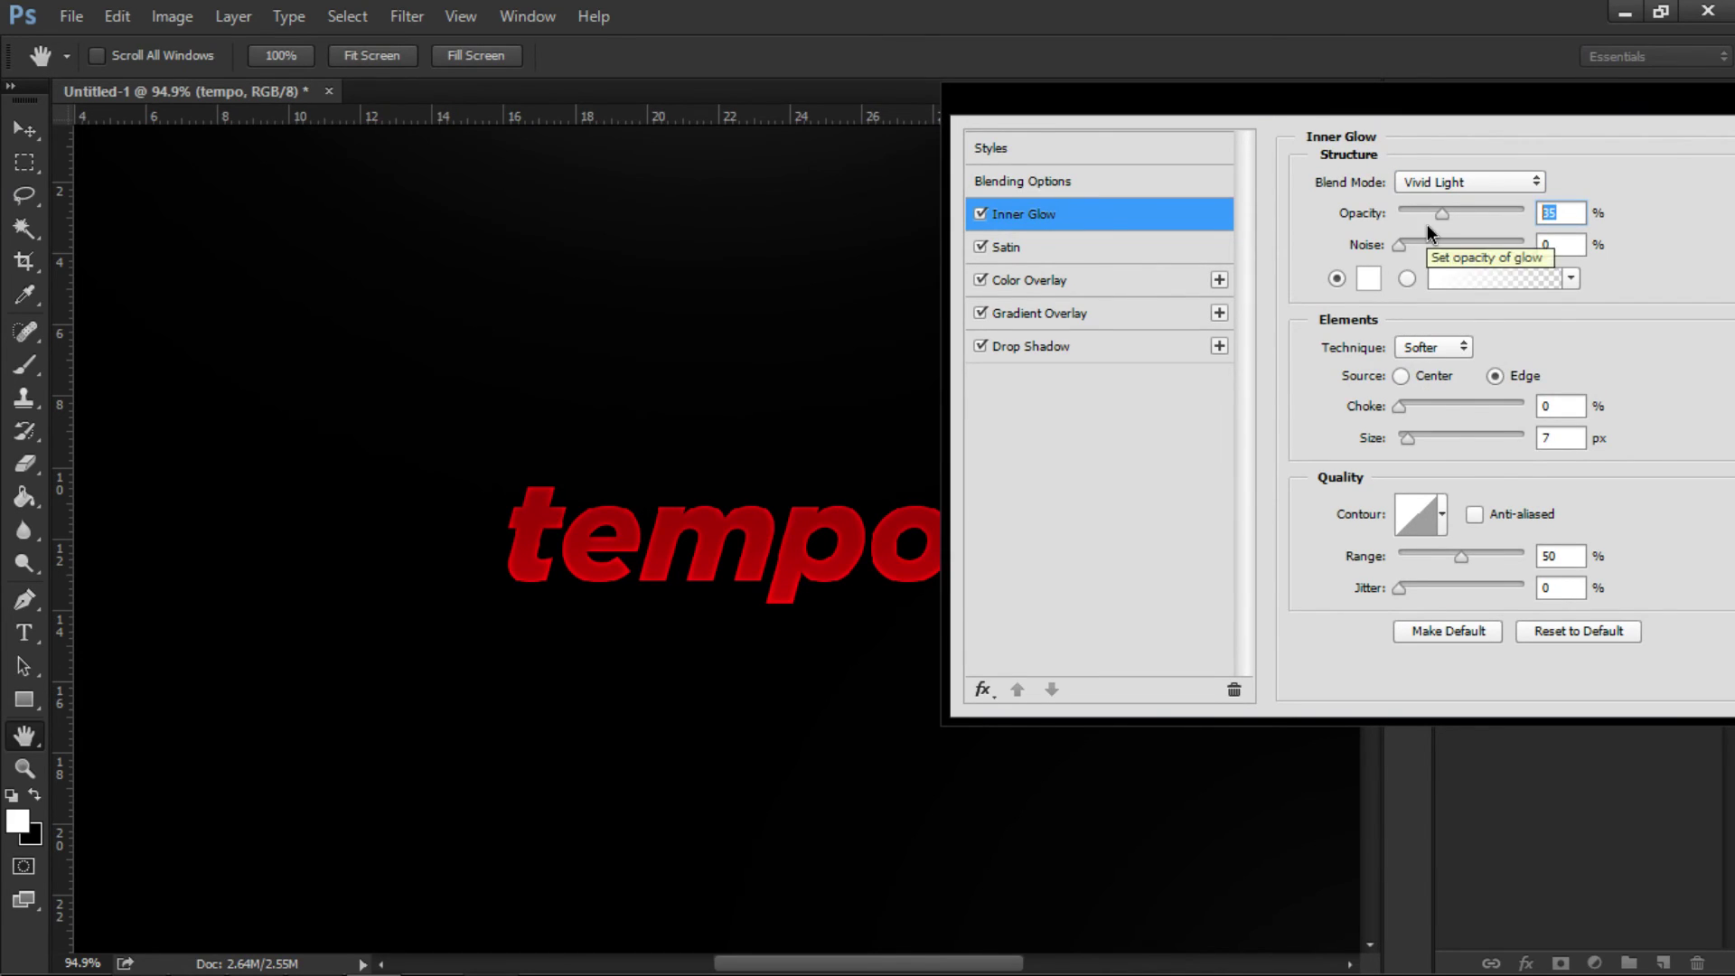
text(70)
key(Down)
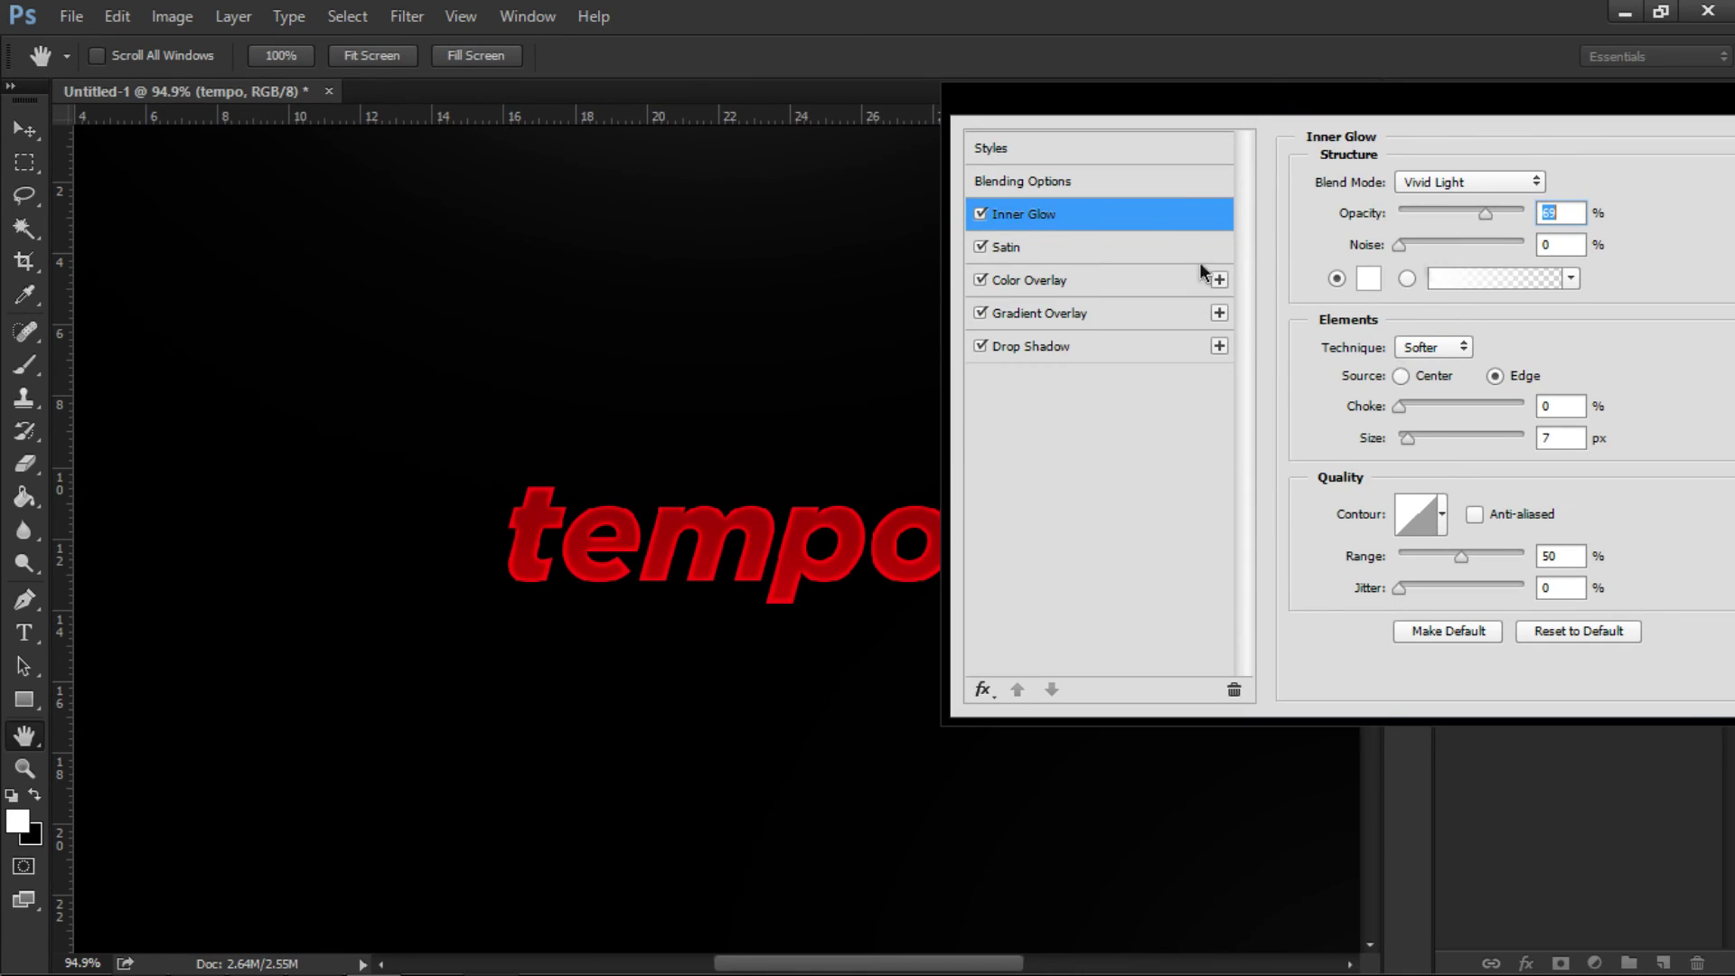
click(1562, 405)
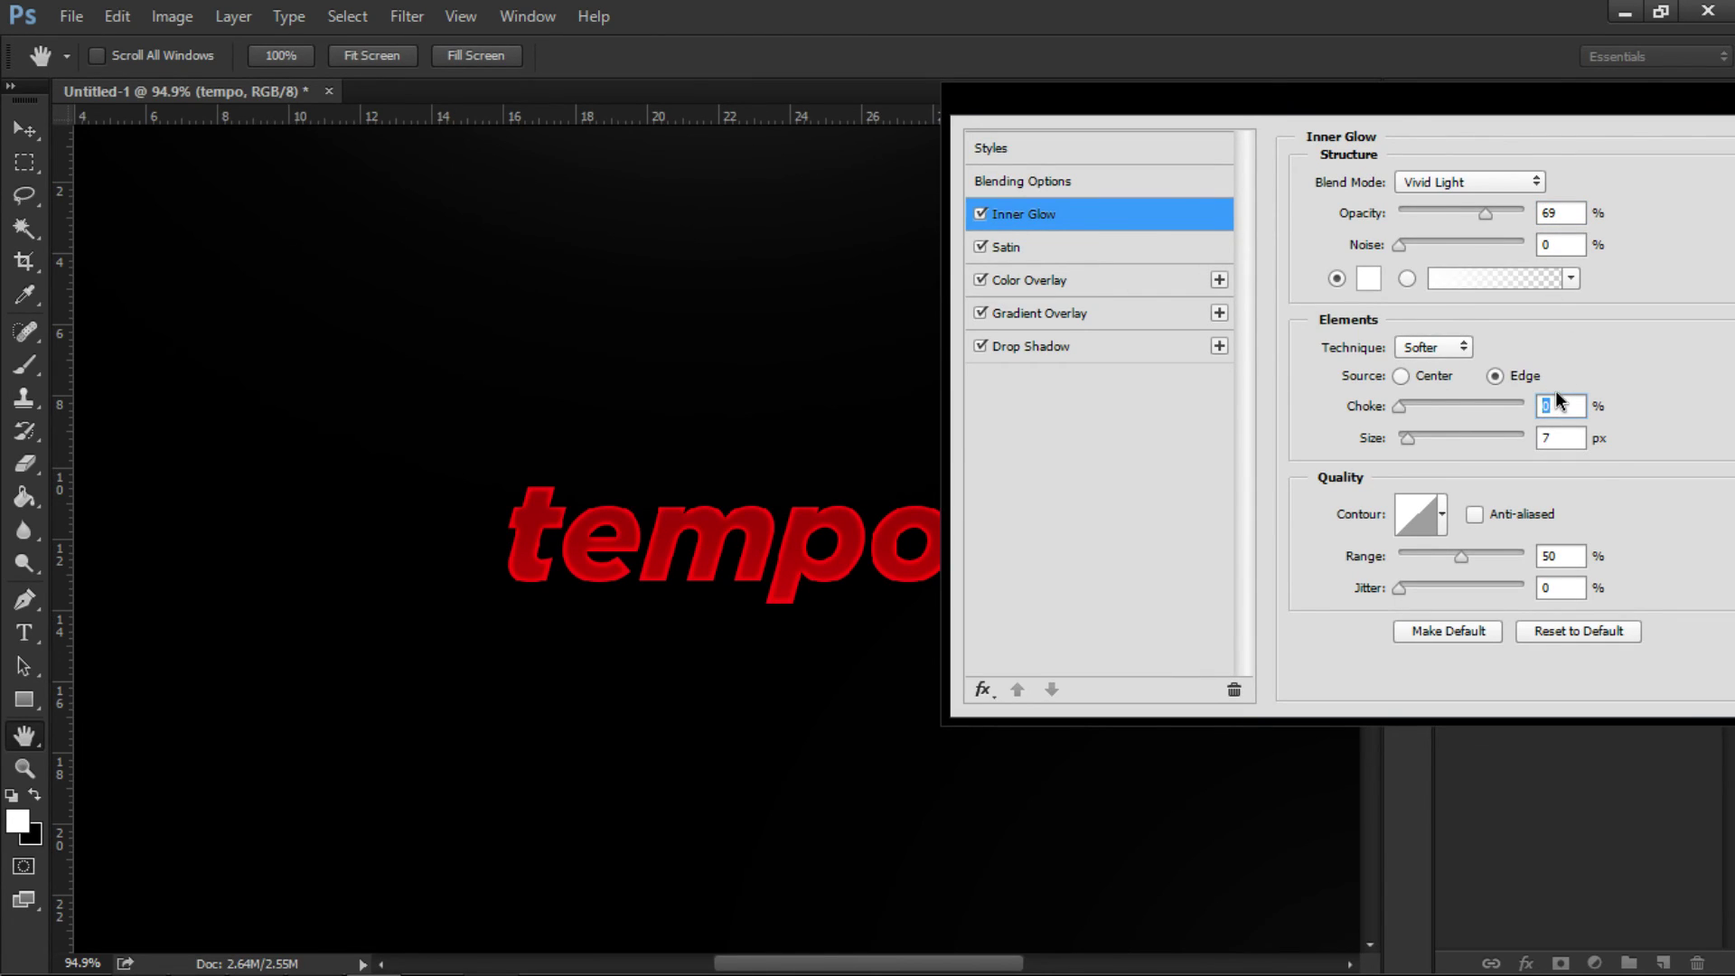
text(3)
click(1569, 439)
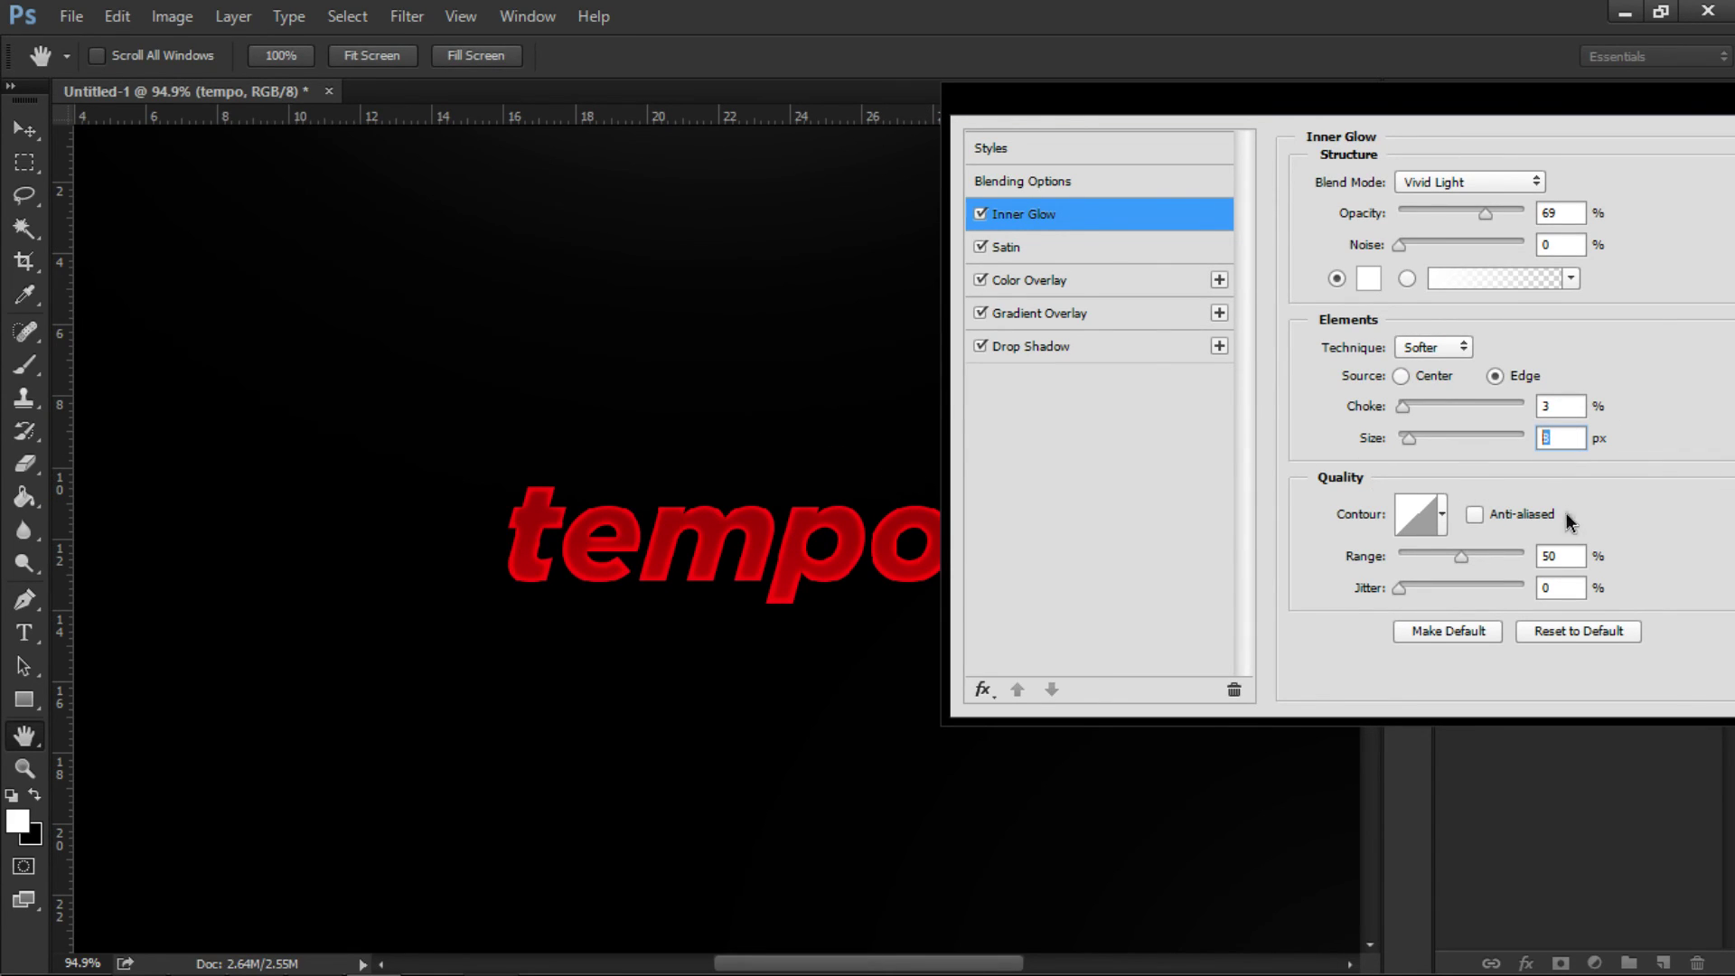
click(1554, 557)
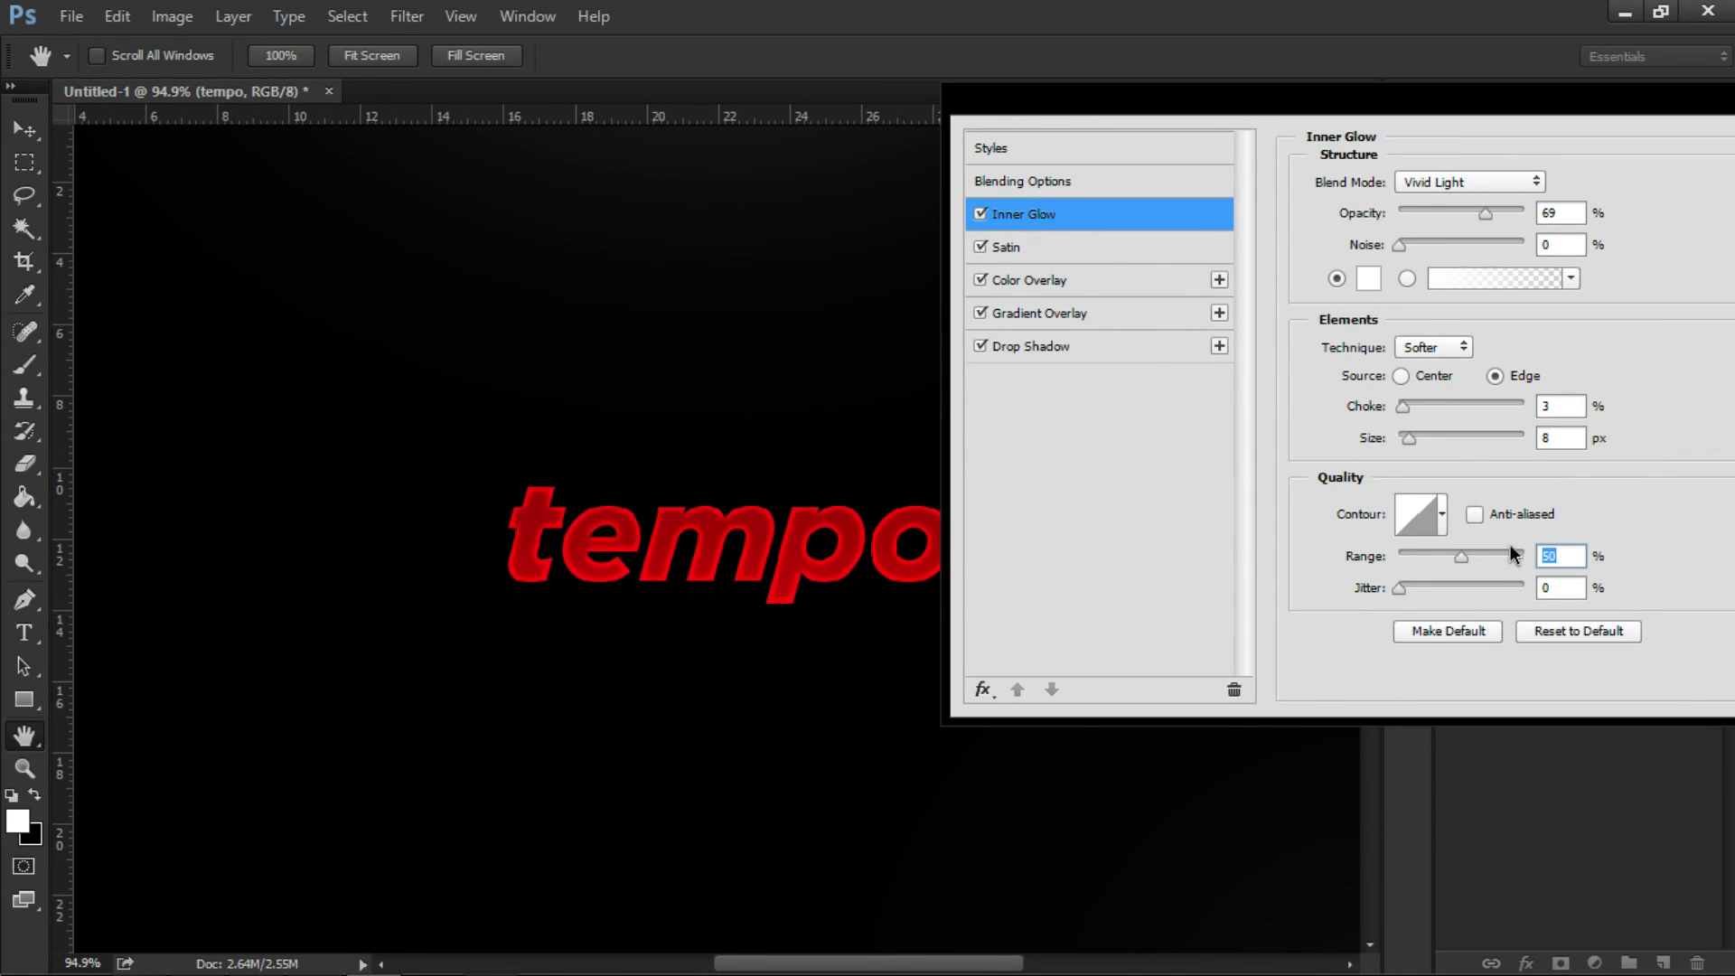
text(70)
click(1493, 519)
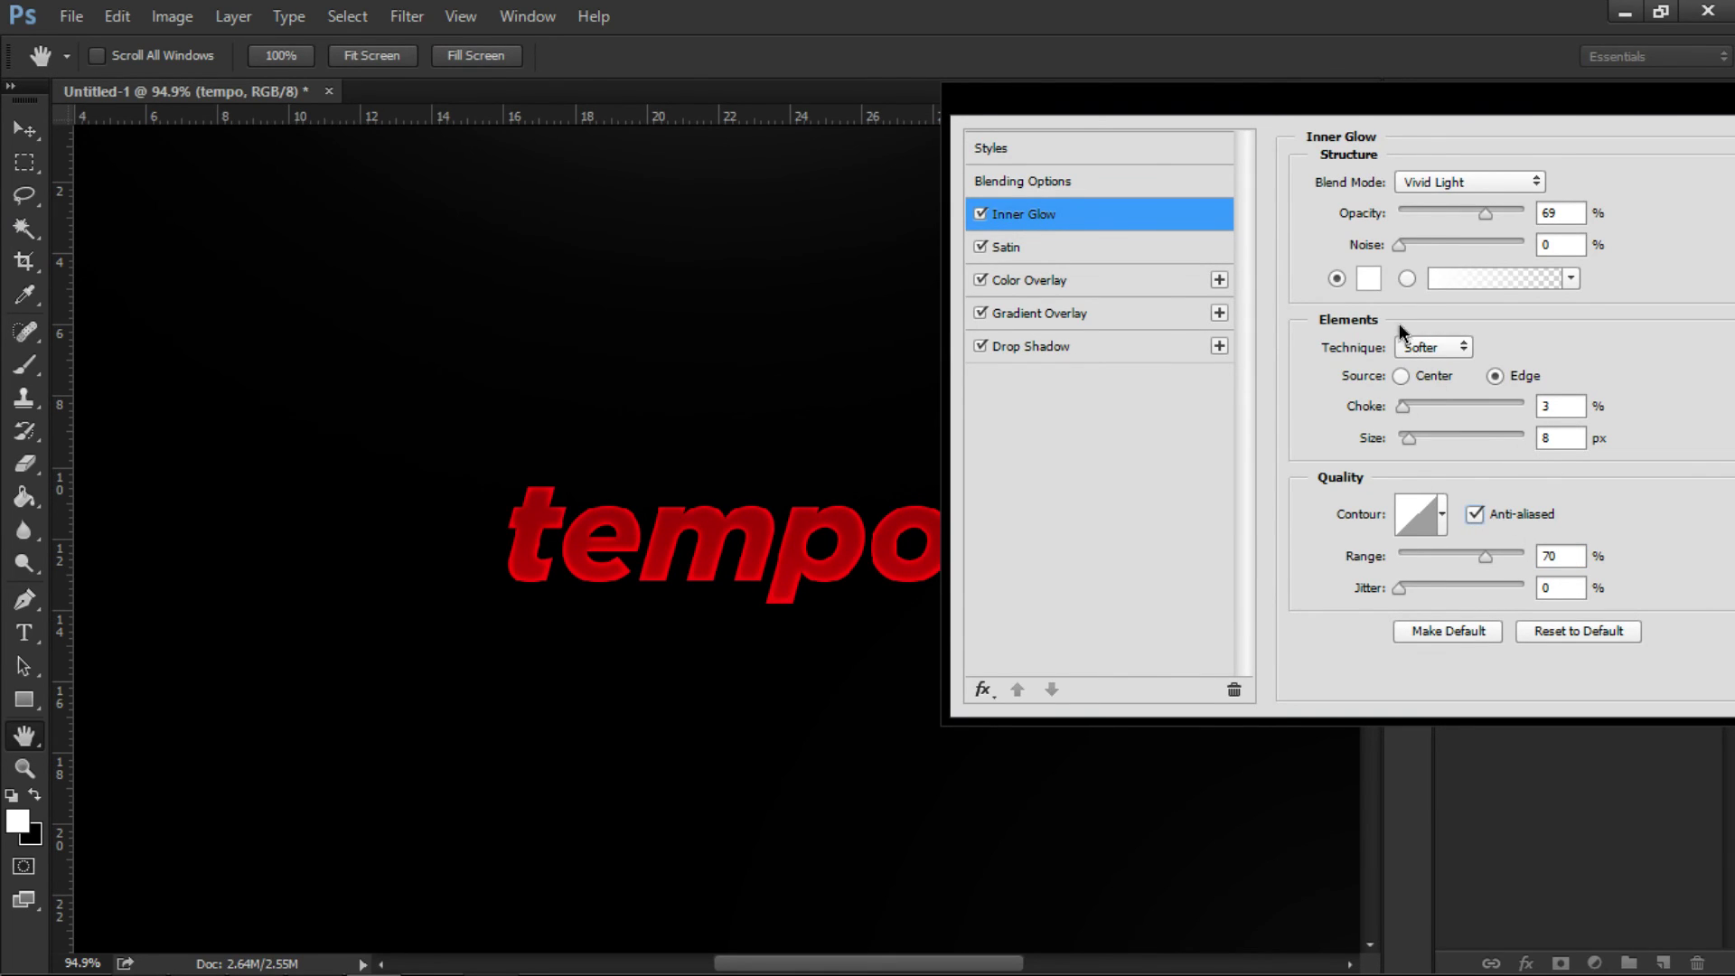
- Keep the glow a solid white colour and apply the layer styles
click(1371, 284)
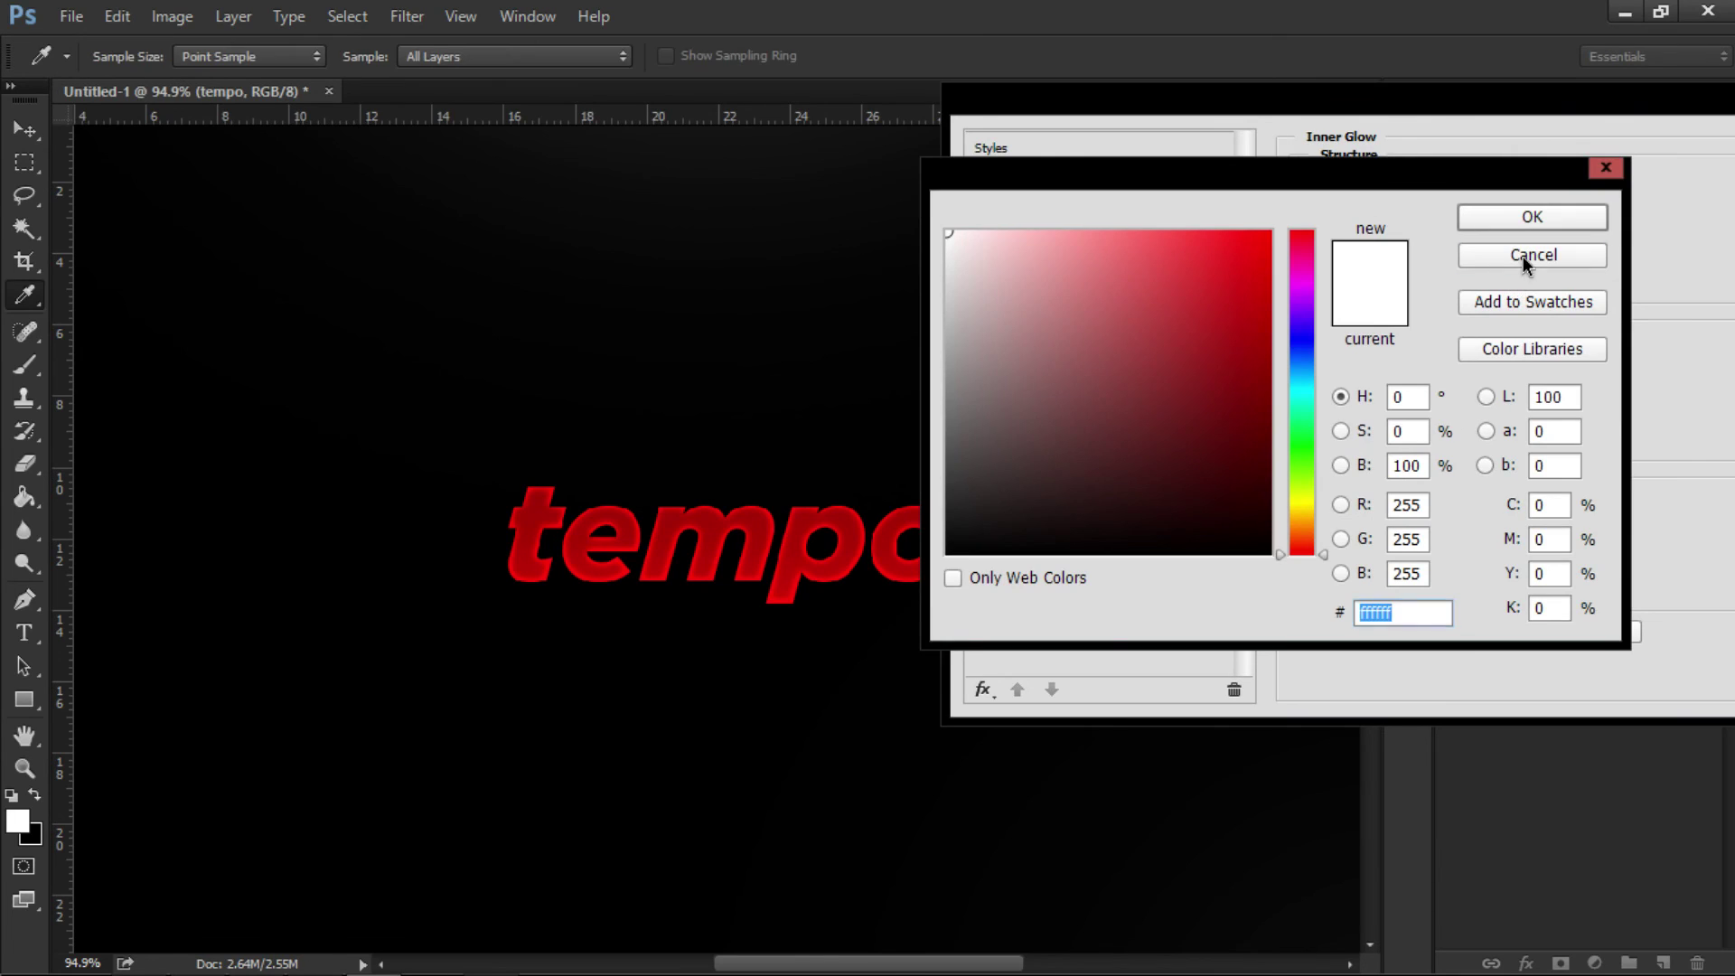
click(1483, 255)
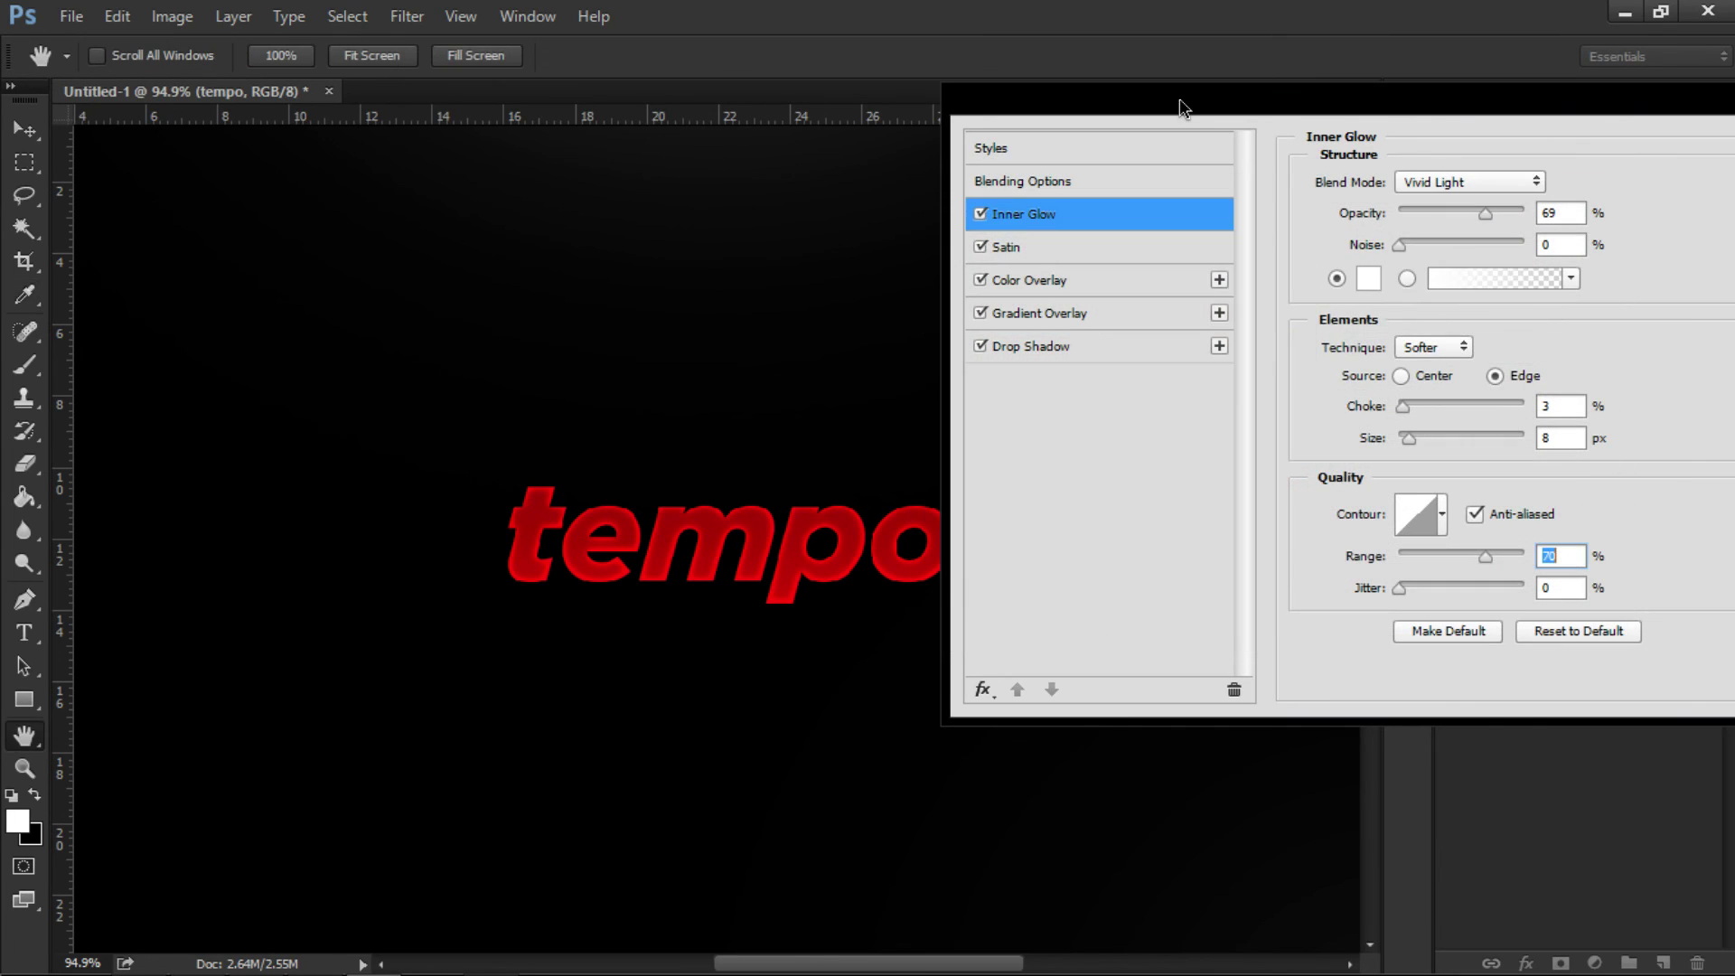
click(1409, 279)
click(1337, 279)
double_click(1552, 215)
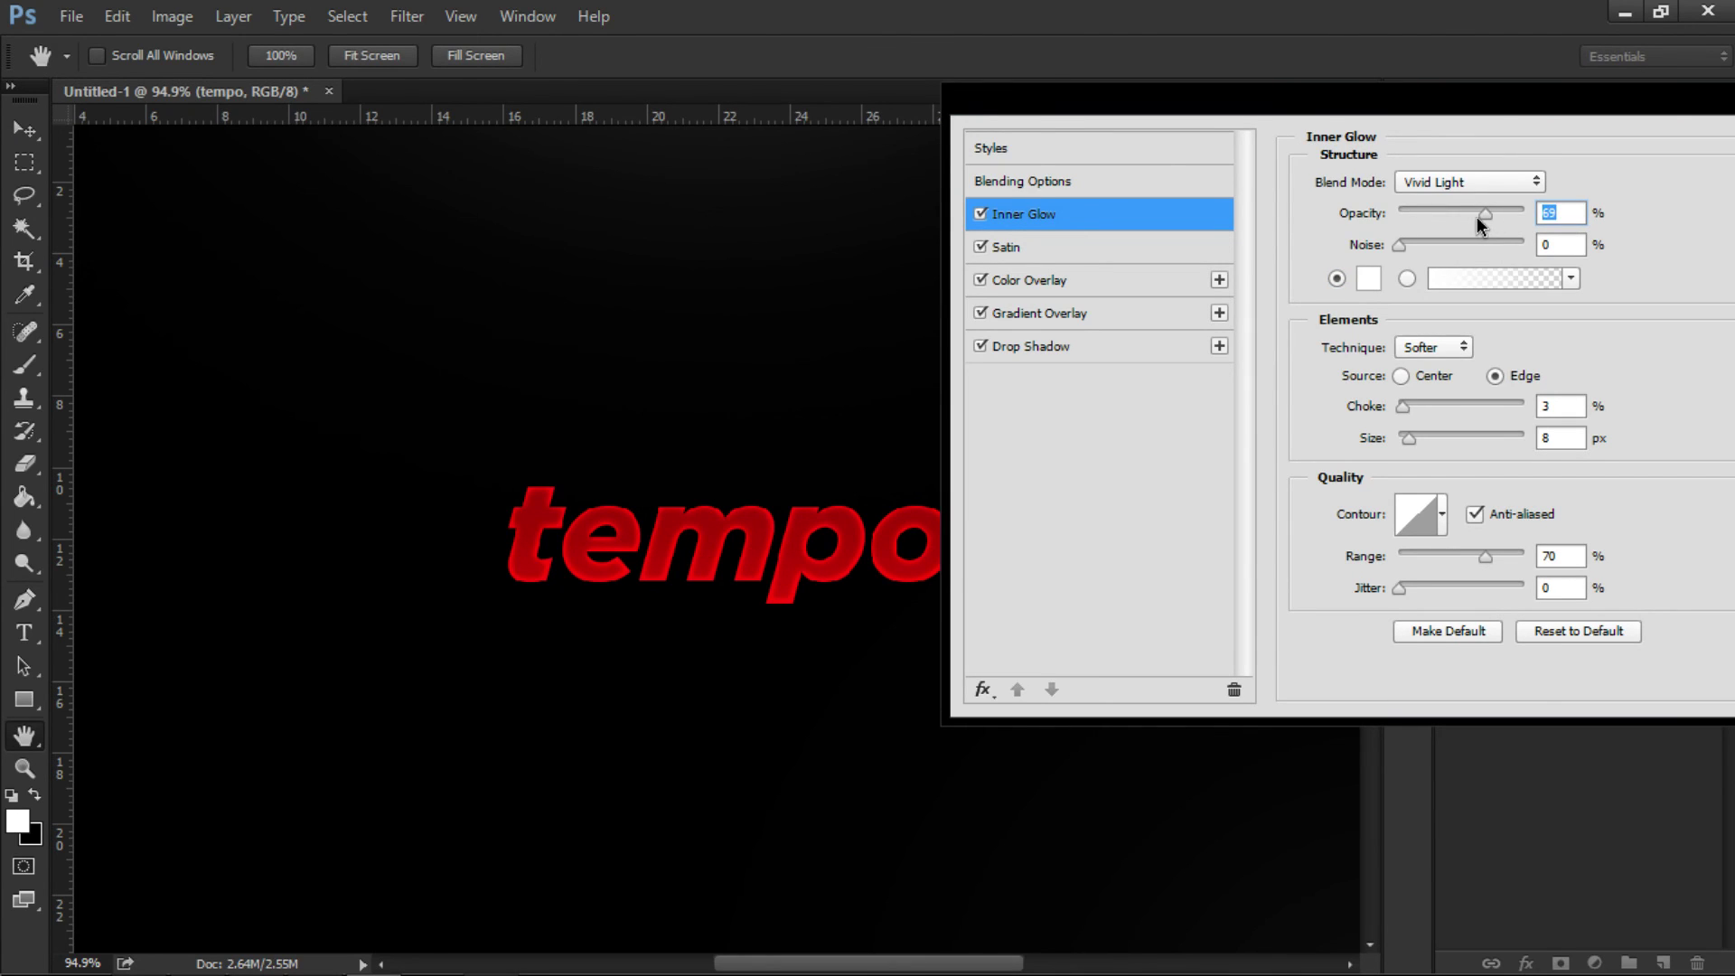
key(Return)
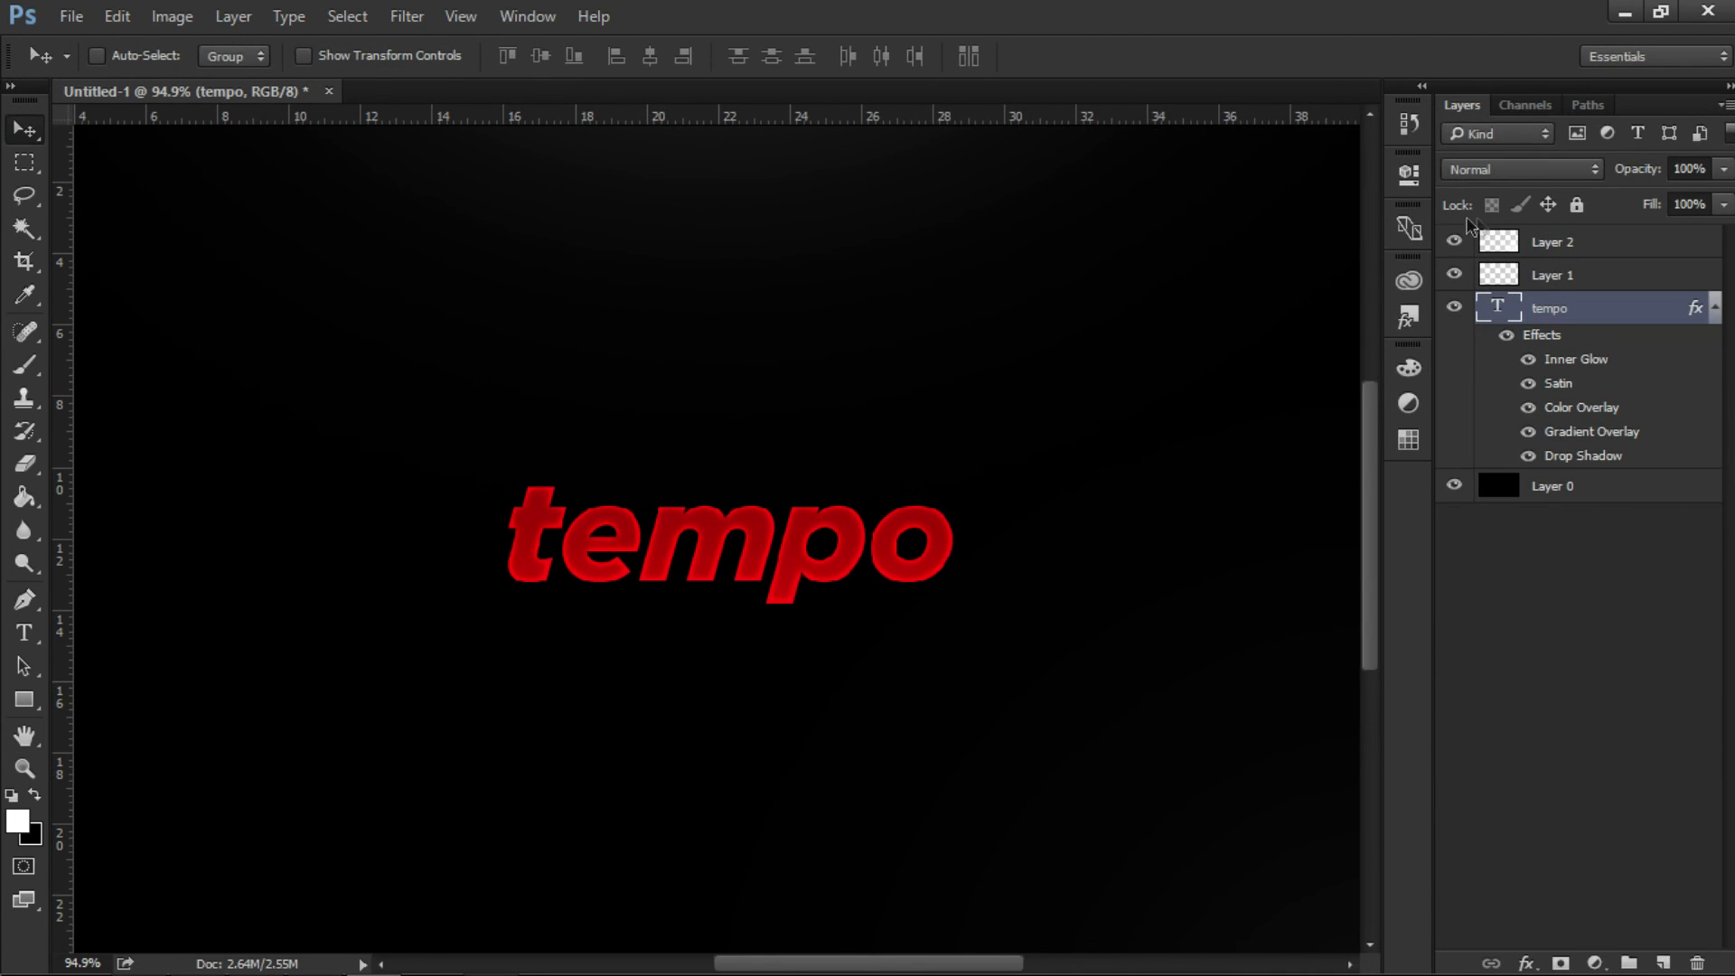
scroll(734, 521, down, 3)
scroll(777, 488, up, 1)
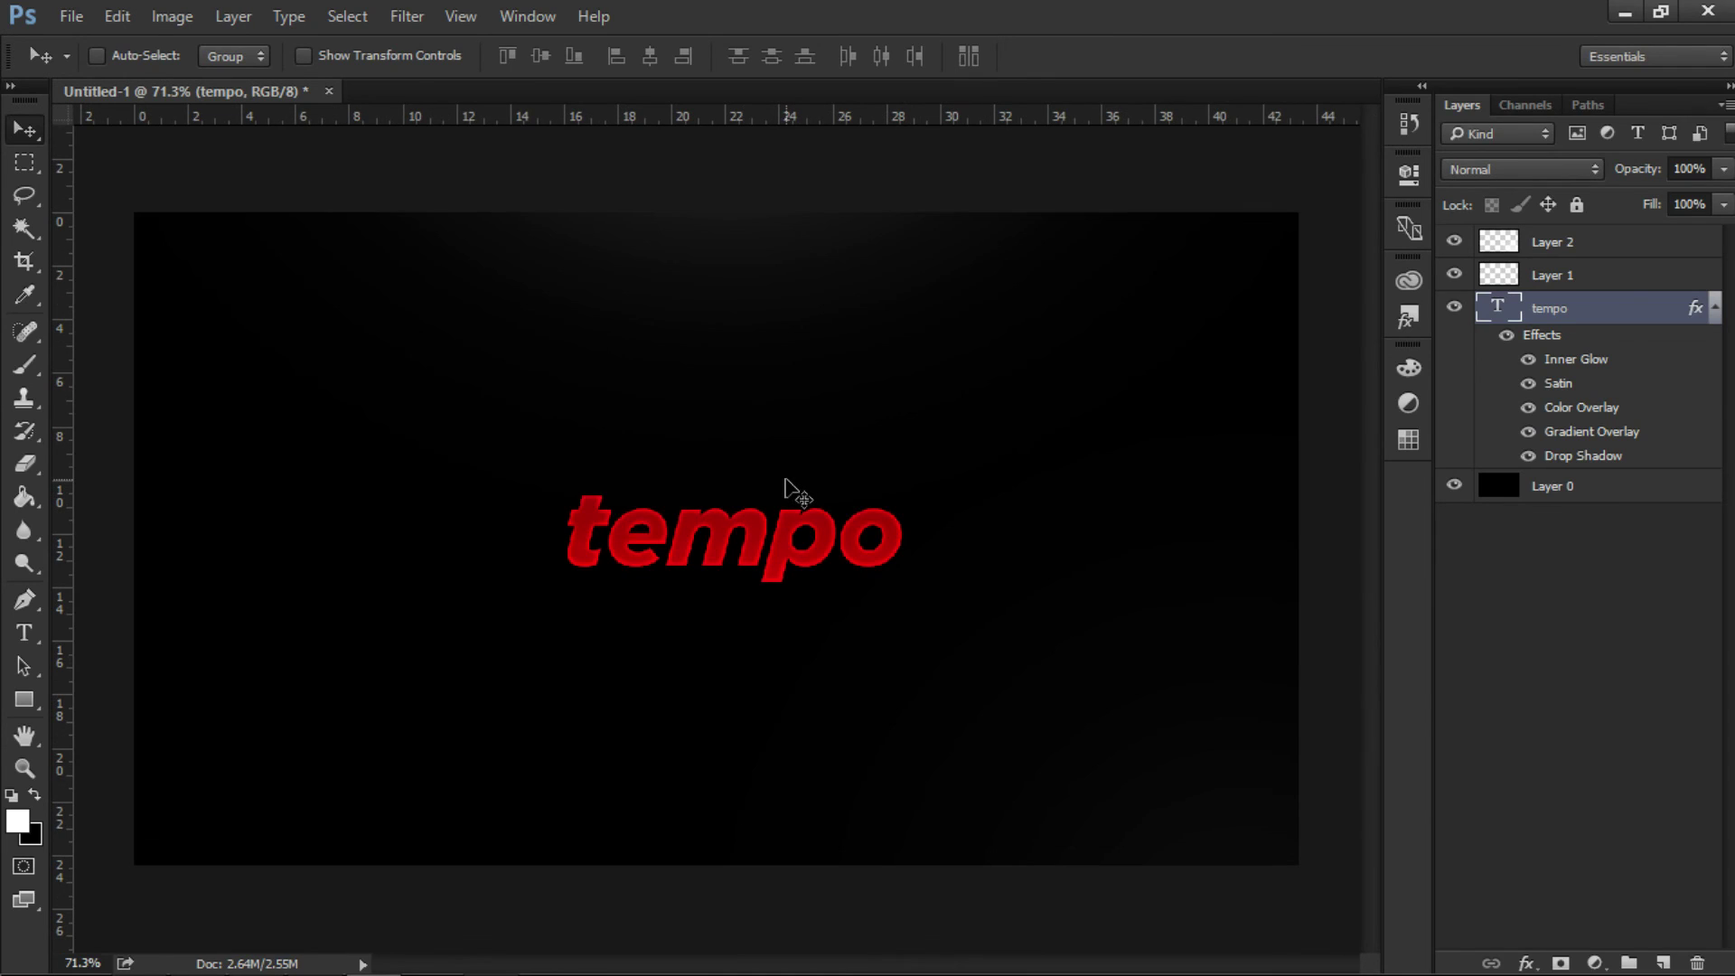